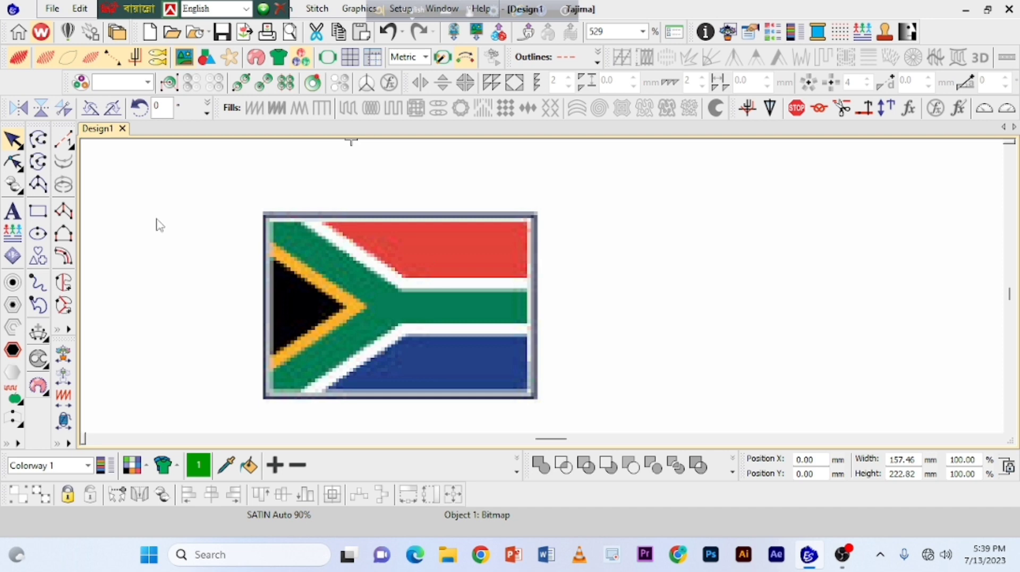
- Digitize the flag's red band as a Complex Fill object about 15.3 mm wide and 4.2 mm high, tracing its four corners
click(63, 283)
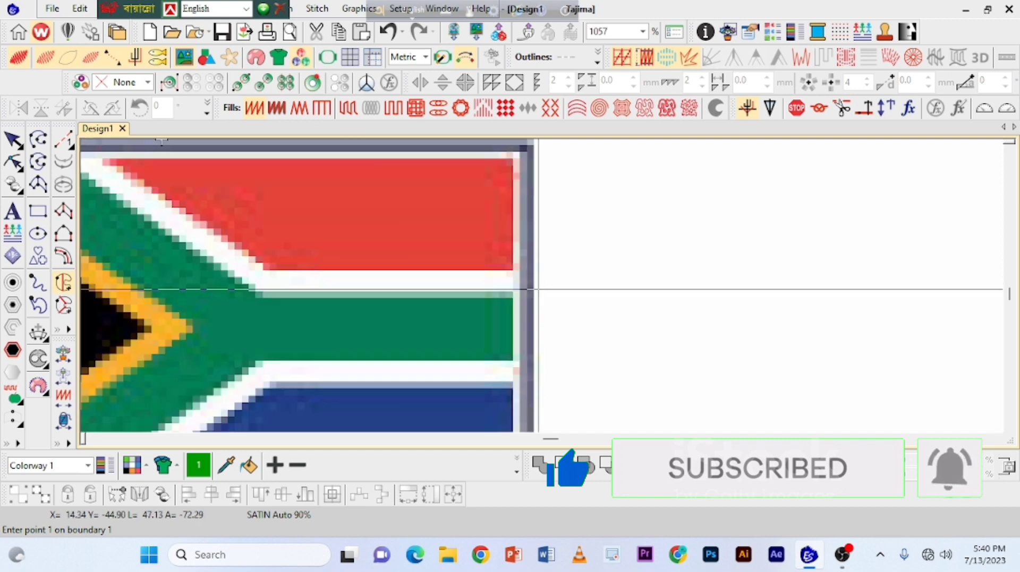
scroll(527, 283, up, 2)
click(513, 270)
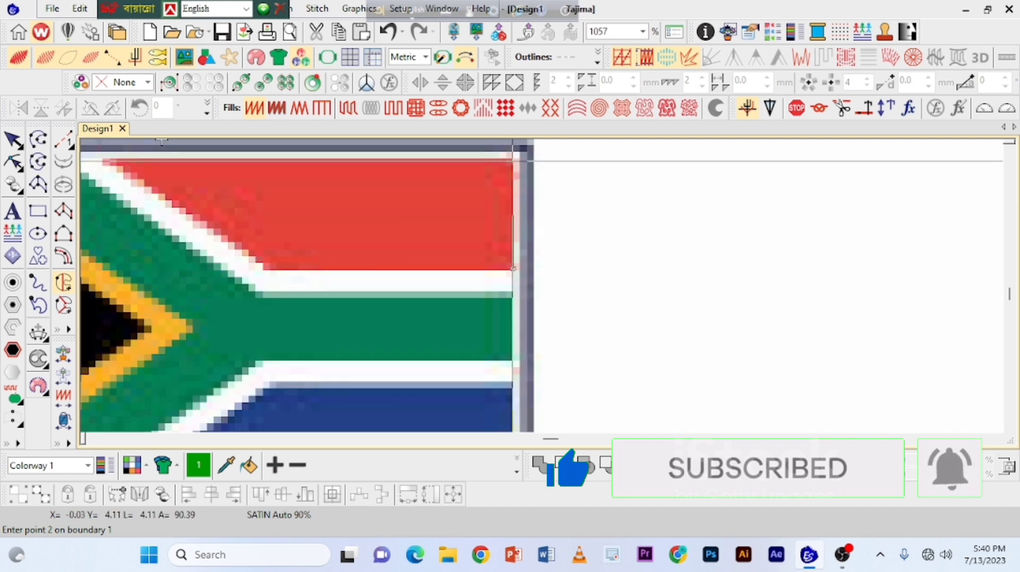
click(513, 158)
click(319, 222)
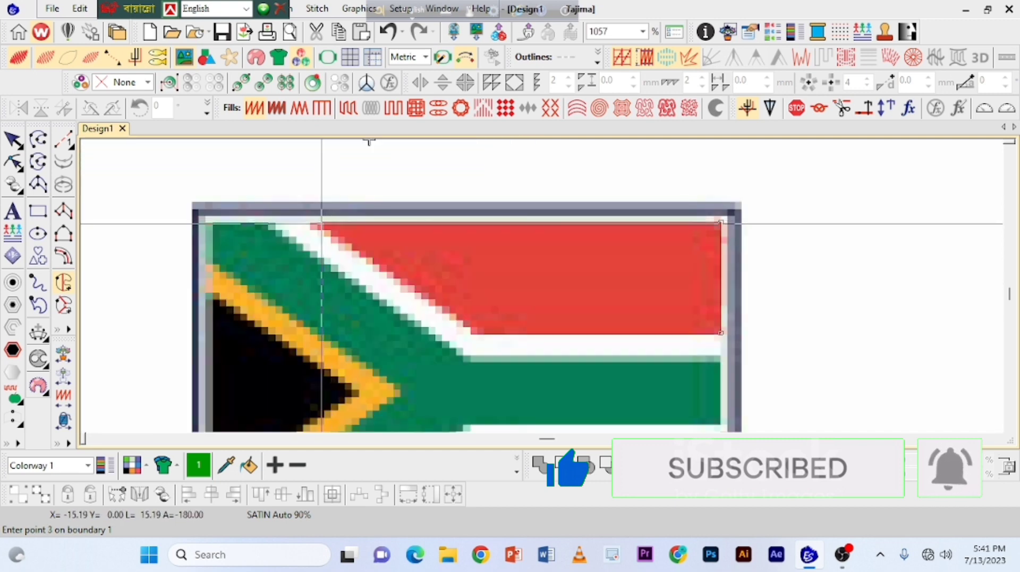
click(473, 333)
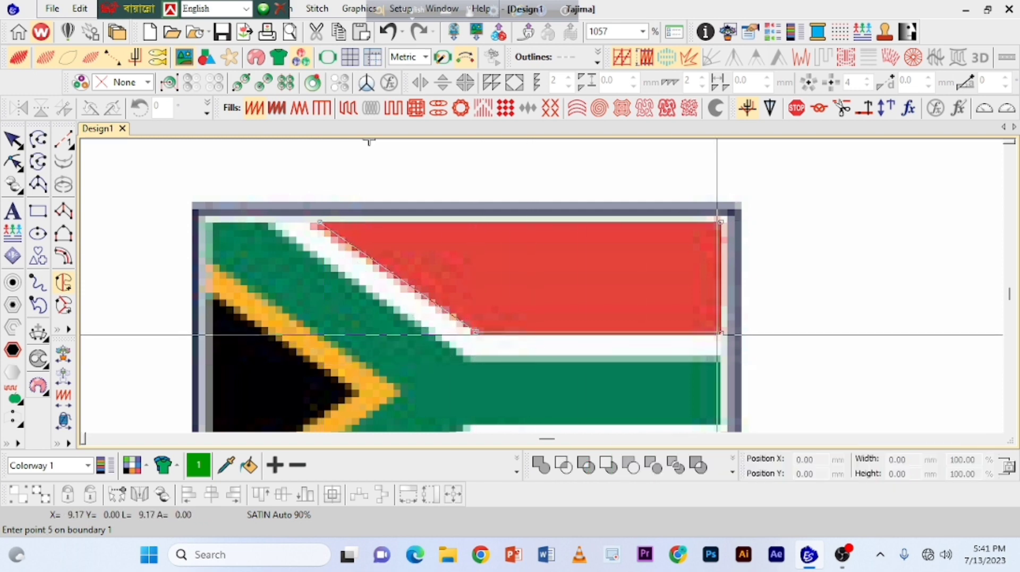
click(721, 333)
key(Return)
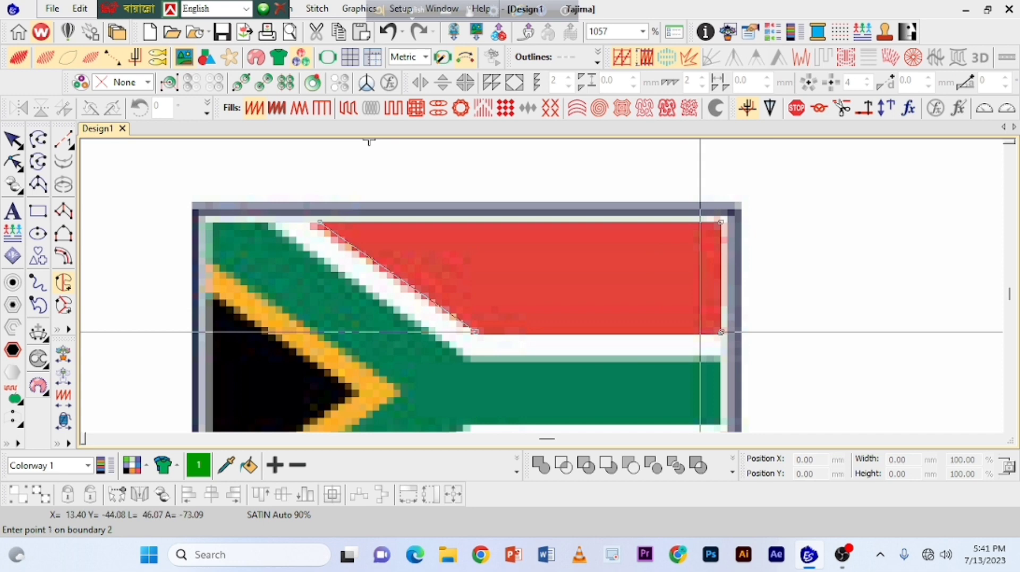
key(Return)
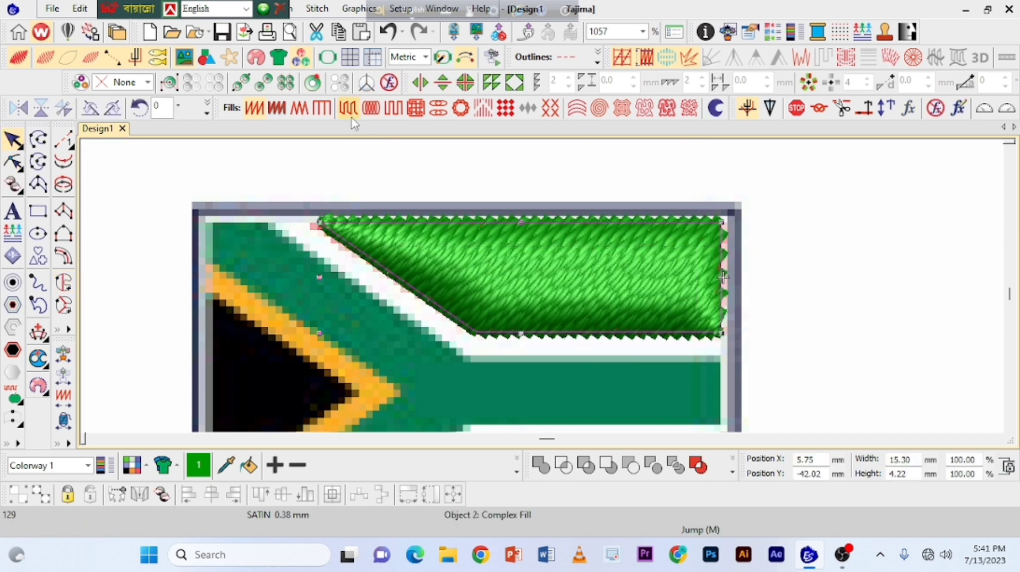
- Give the traced band a Tatami fill and reshape its stitch angle to run almost vertically
click(350, 111)
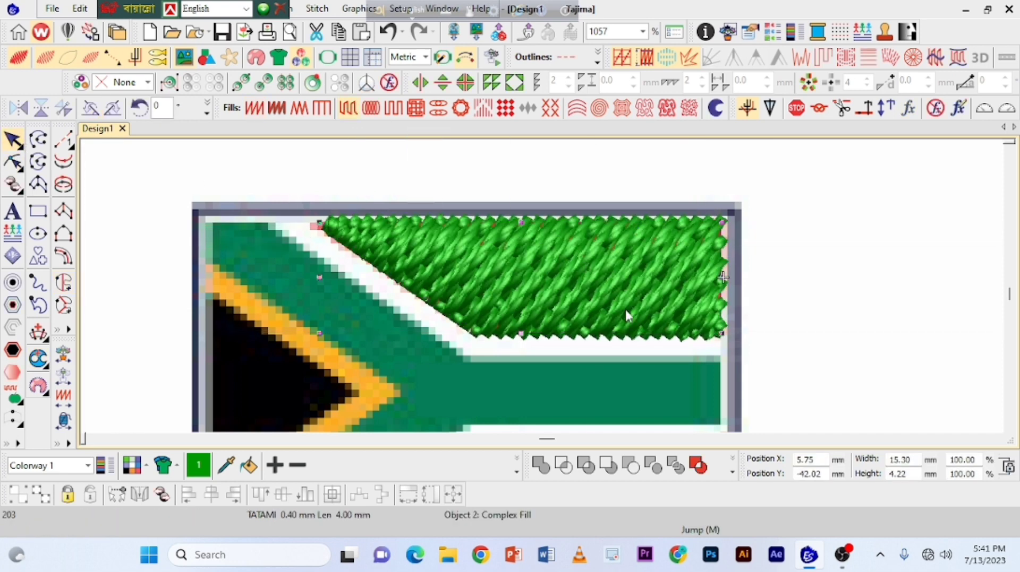
click(12, 162)
scroll(1009, 186, up, 2)
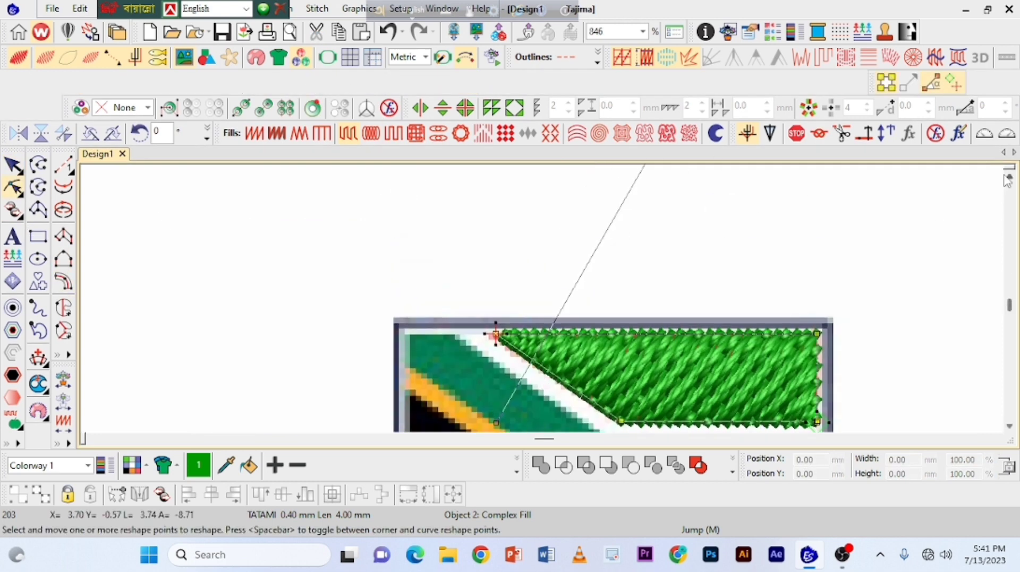
scroll(1007, 181, up, 2)
drag(659, 195, 489, 187)
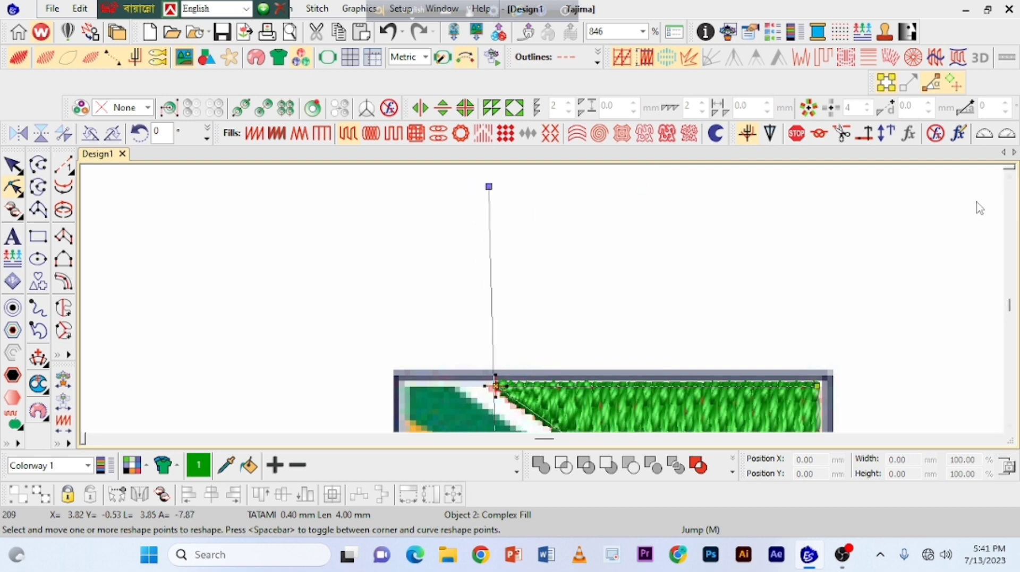
scroll(675, 267, down, 3)
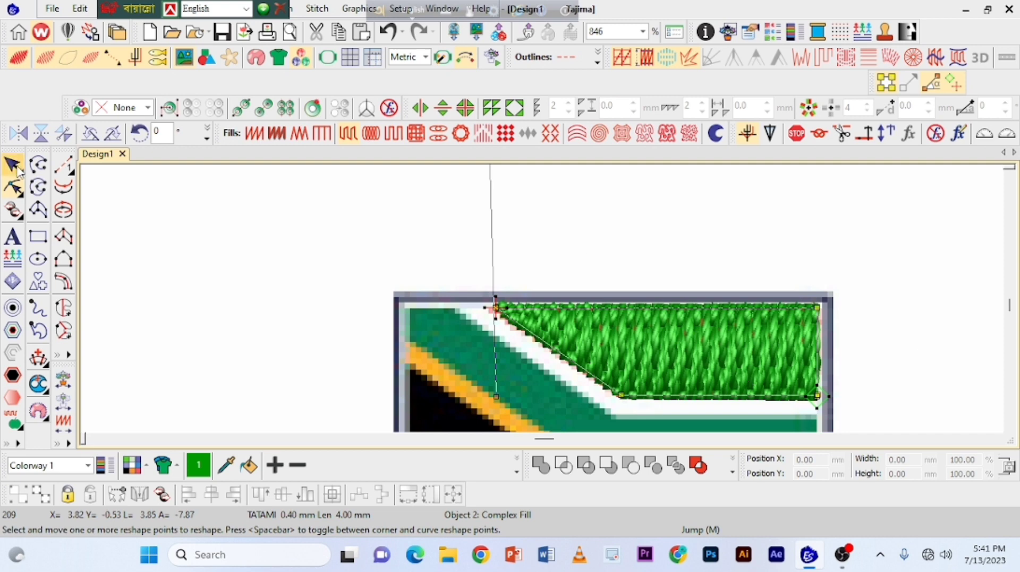
click(17, 167)
- Duplicate the band and mirror the copy across a horizontal reference line through the flag's middle, onto the blue area
key(shift+z)
click(583, 295)
click(612, 304)
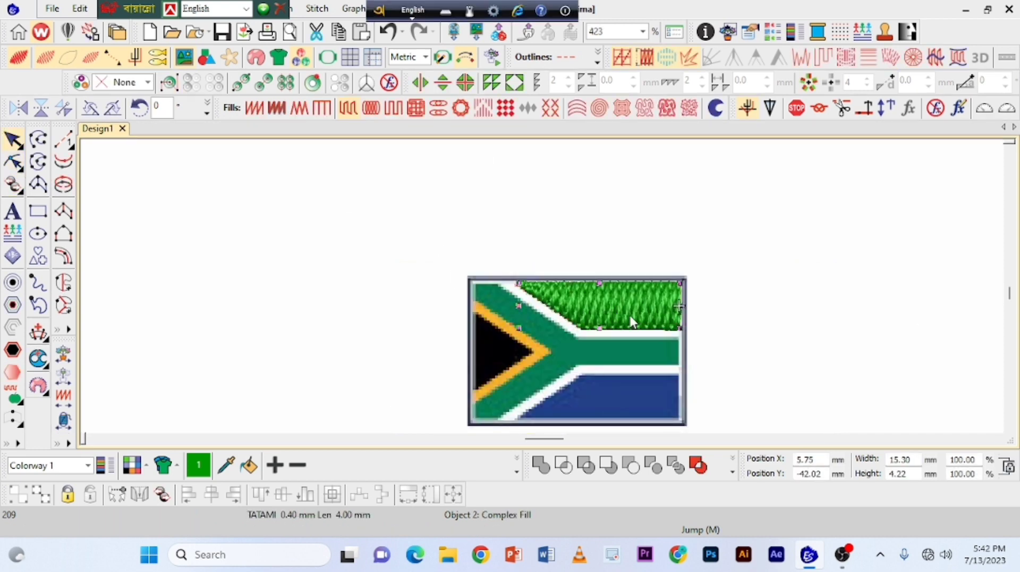
click(80, 9)
mouse_move(112, 331)
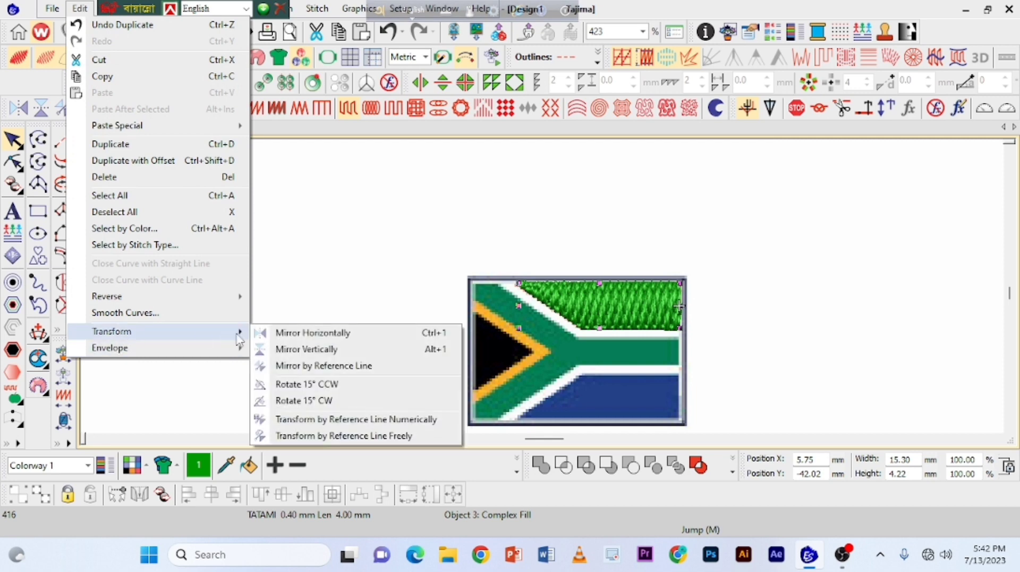
click(323, 366)
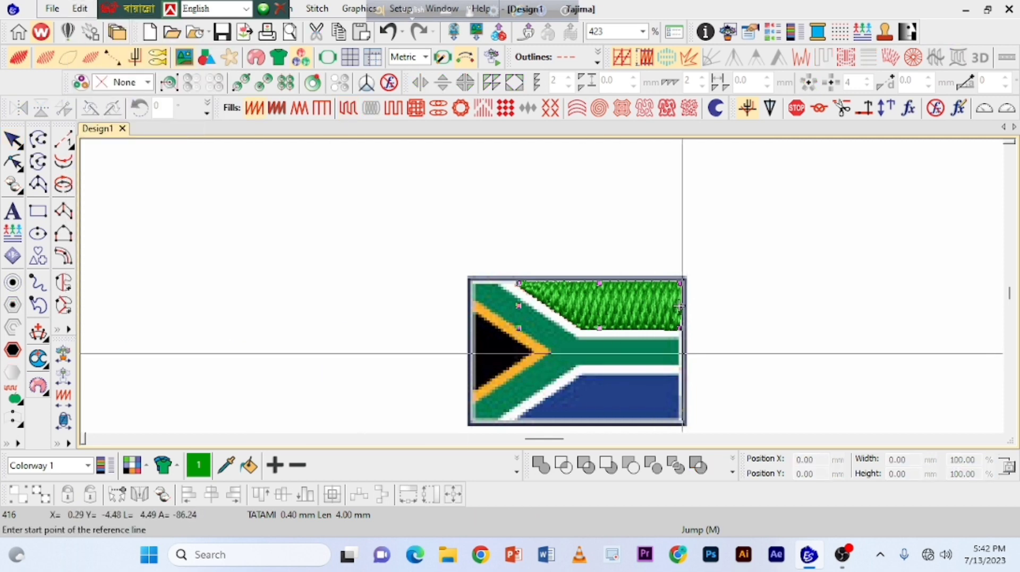
scroll(679, 307, up, 5)
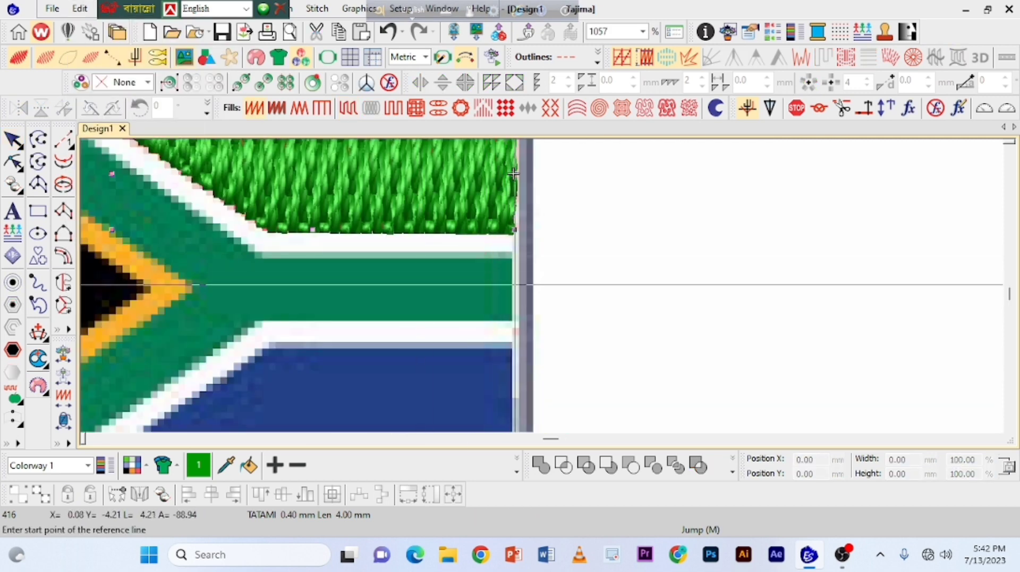
click(513, 290)
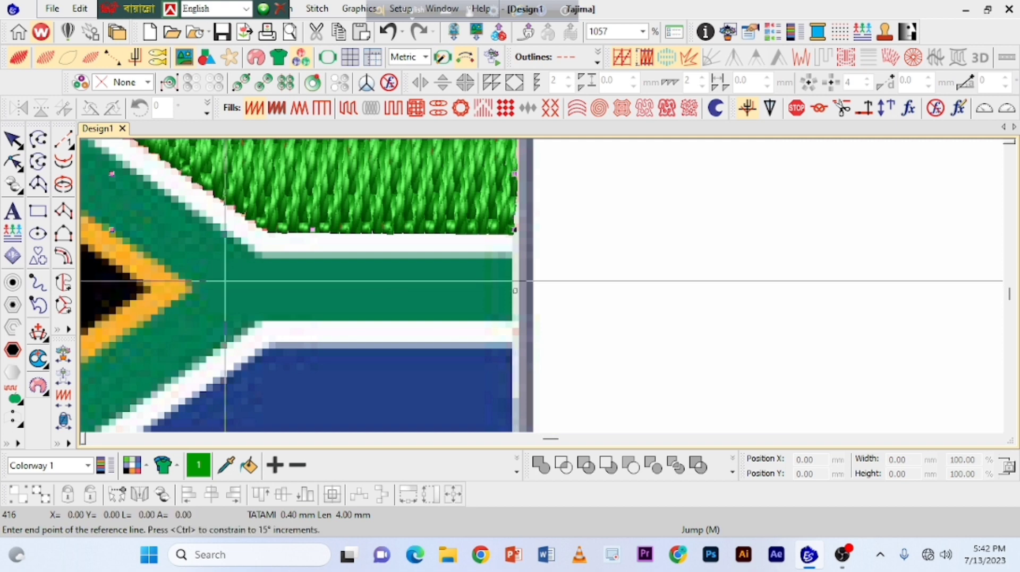
click(163, 278)
scroll(246, 315, down, 2)
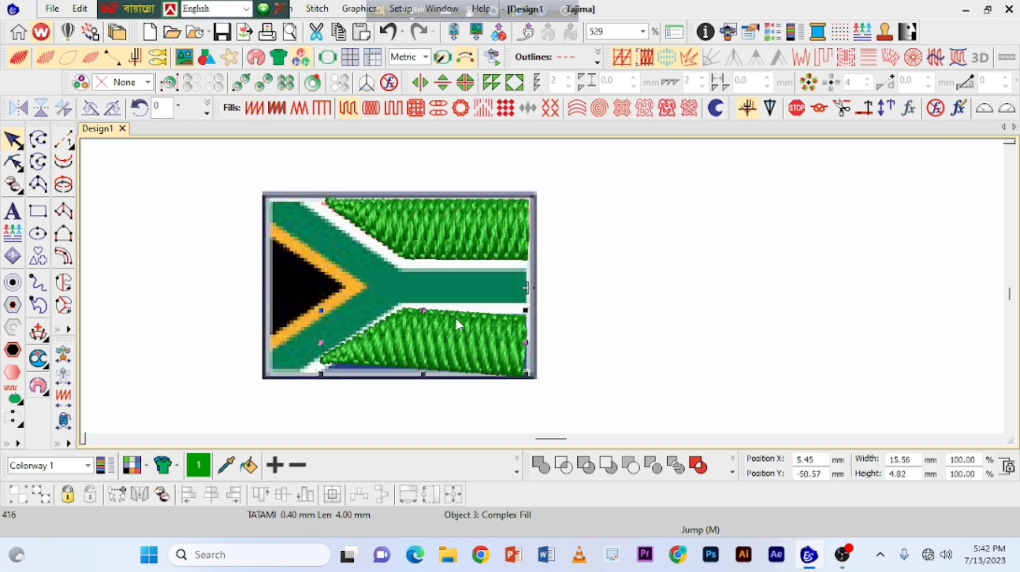
- Rotate the mirrored band slightly to level it and nudge it down over the flag's blue area
click(459, 349)
drag(322, 312, 319, 318)
click(232, 270)
click(444, 349)
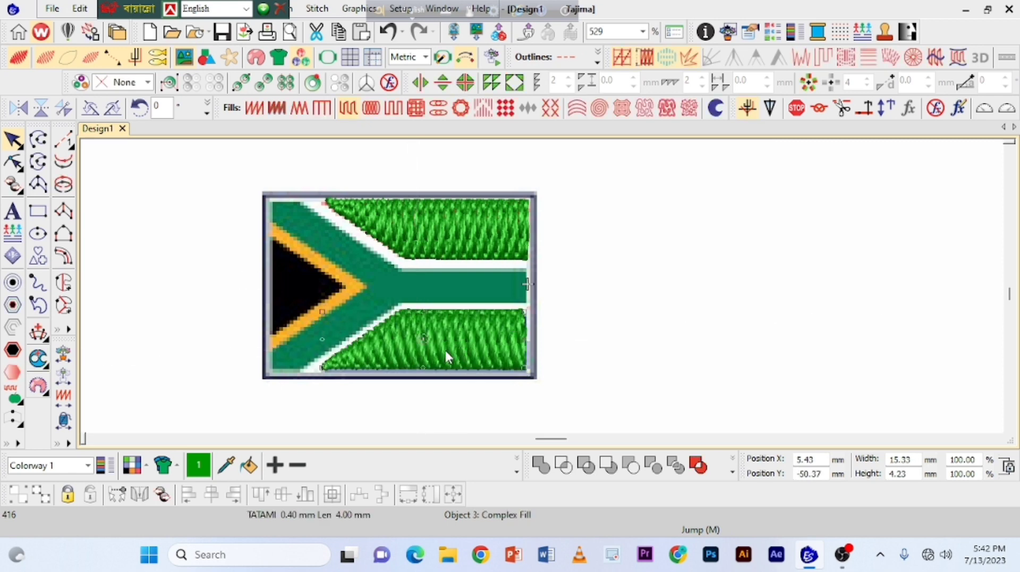
key(Down)
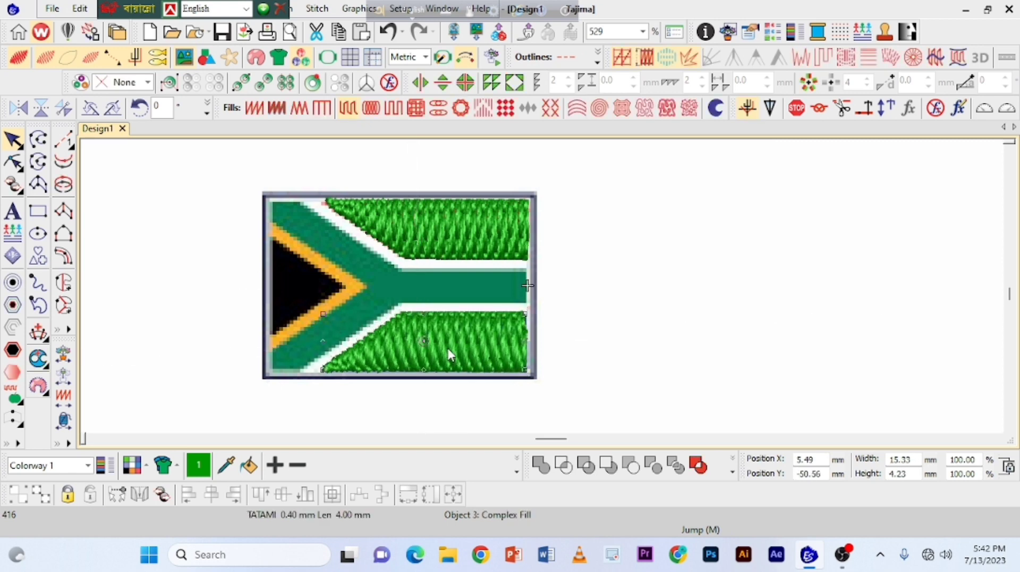
- Nudge the upper band down slightly to align it with the flag's red area
click(410, 236)
key(Down)
key(Down)
key(Down)
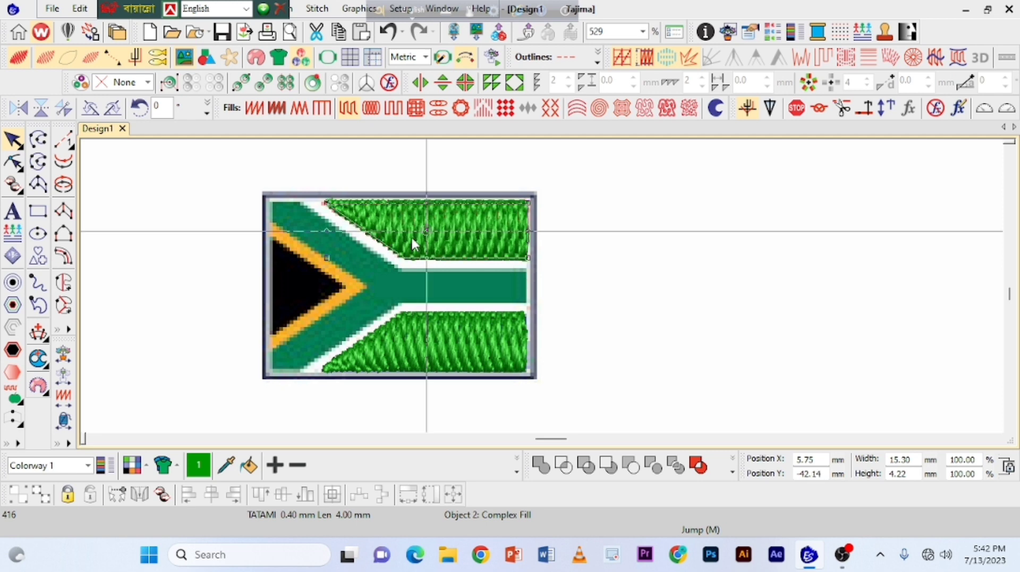
click(318, 260)
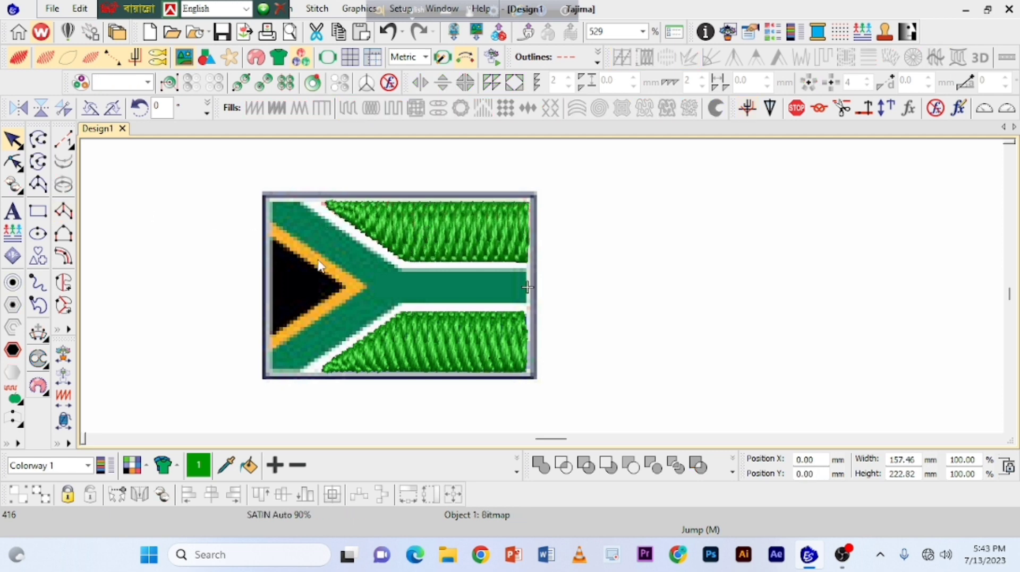
- Recolour the lower band with dark blue thread colour 10
click(451, 348)
click(516, 472)
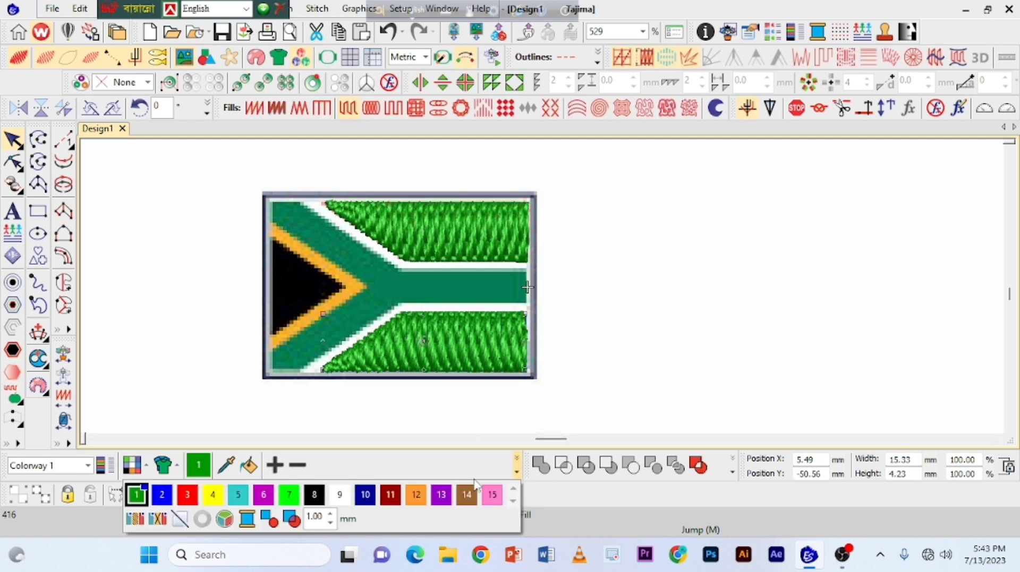
click(366, 496)
click(181, 275)
- Recolour the upper band with red thread colour 3, keeping its original position
drag(434, 219, 461, 179)
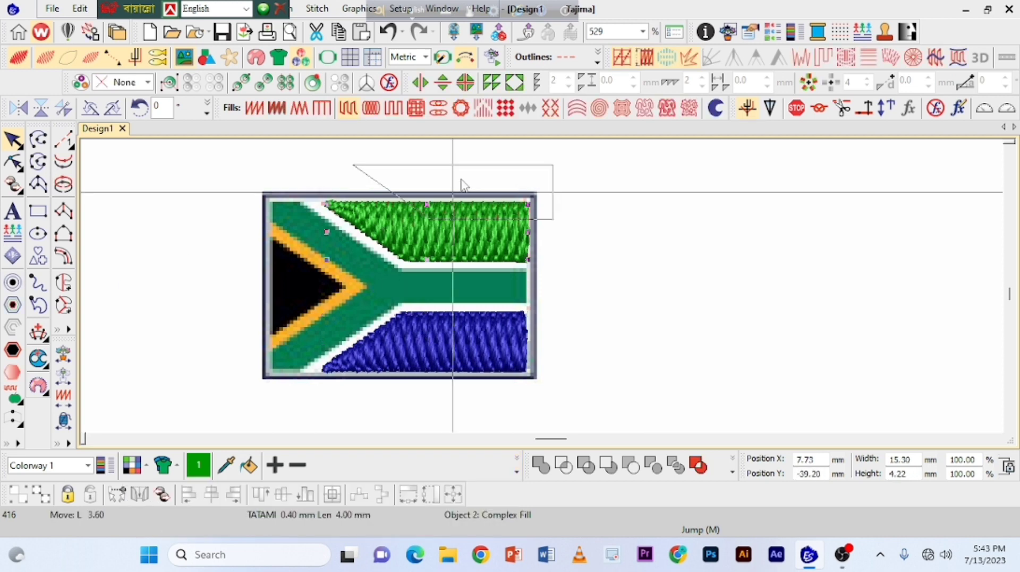
key(ctrl+z)
click(517, 473)
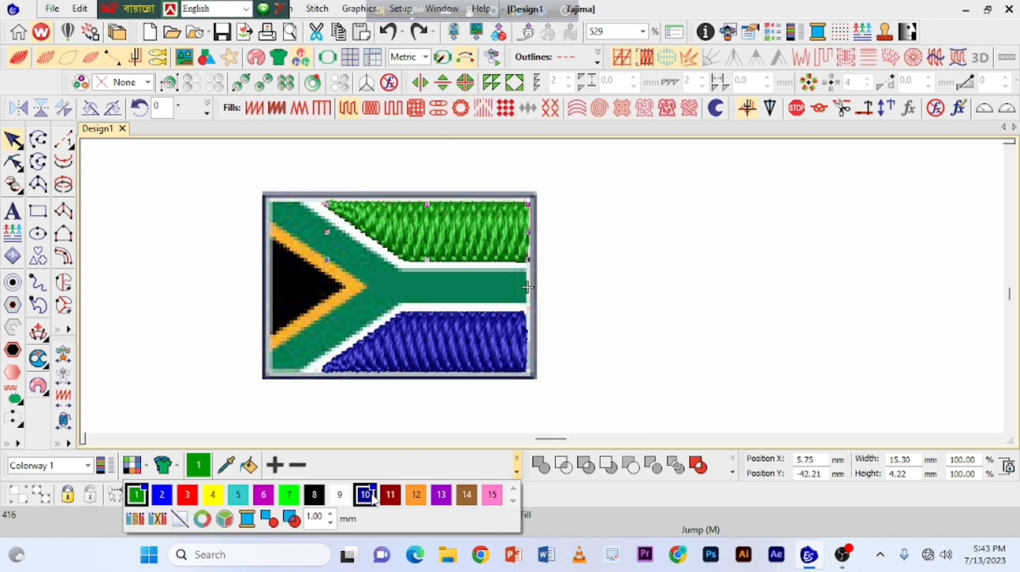
right_click(186, 496)
click(630, 309)
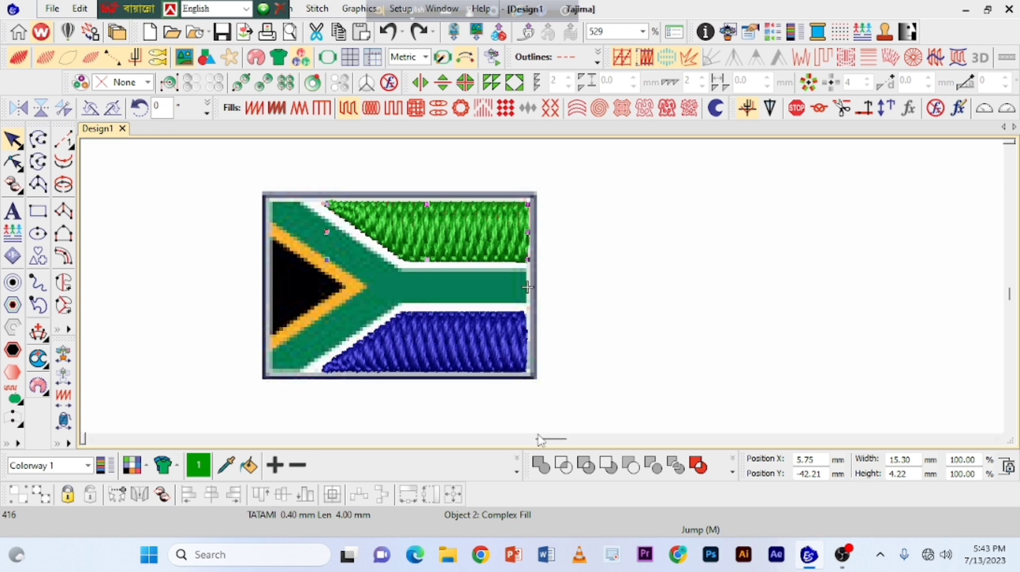
click(517, 472)
click(185, 496)
click(181, 365)
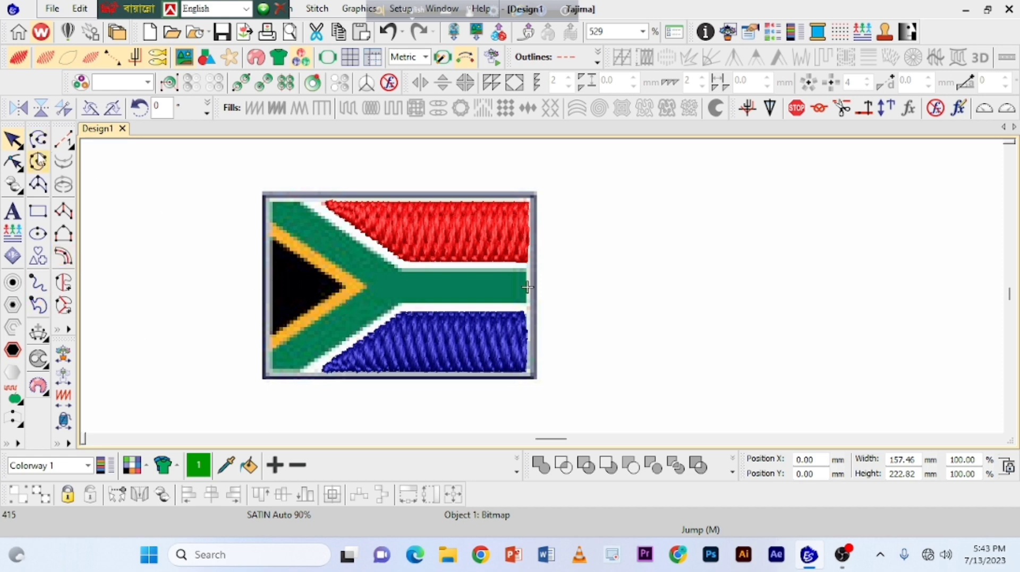
- Digitize the flag's black triangle as a Column A object about 5.4 mm wide and 6.9 mm high
click(62, 213)
key(z)
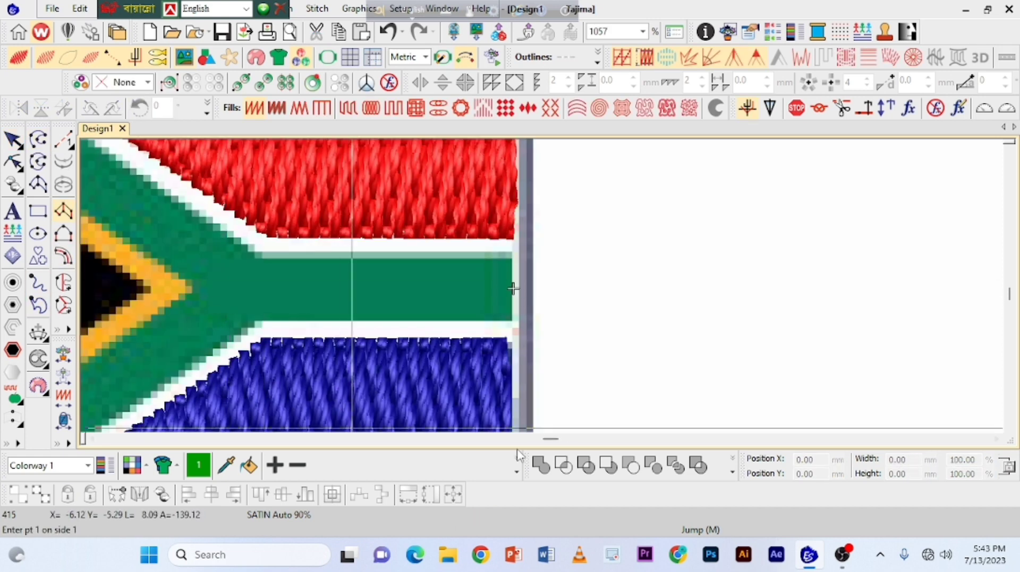
drag(546, 440, 537, 441)
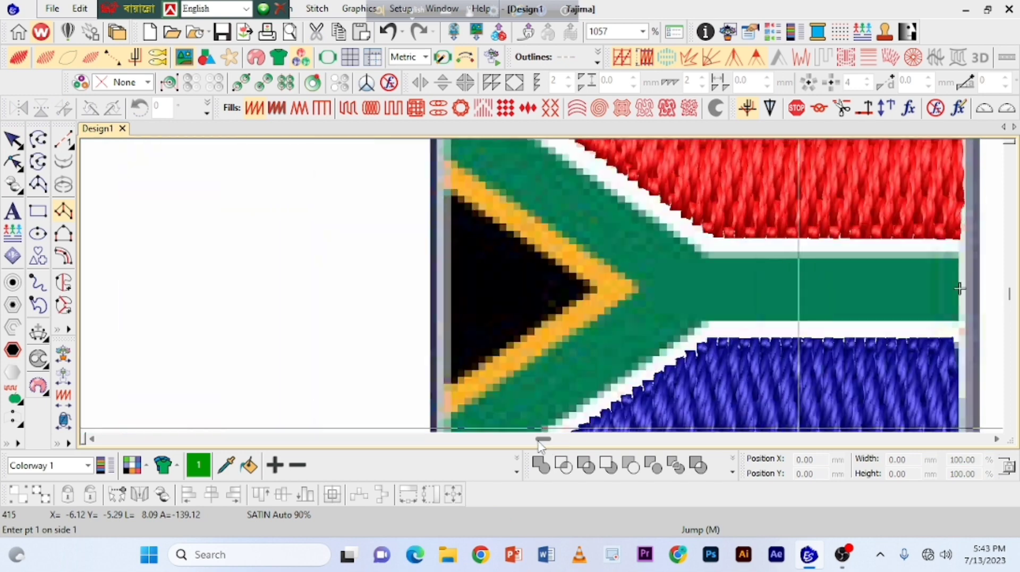
click(451, 197)
click(451, 380)
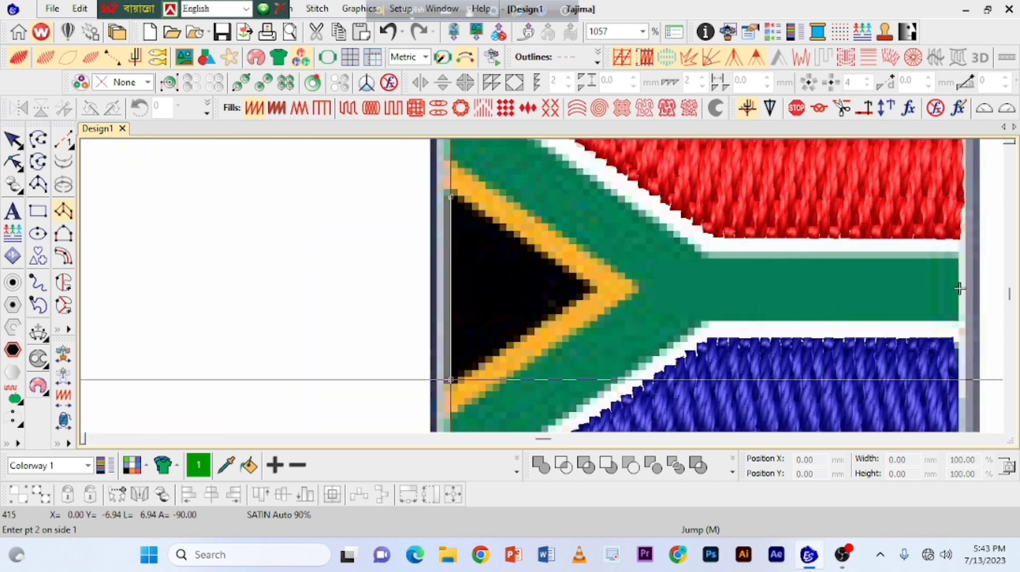
click(594, 287)
click(593, 290)
key(Return)
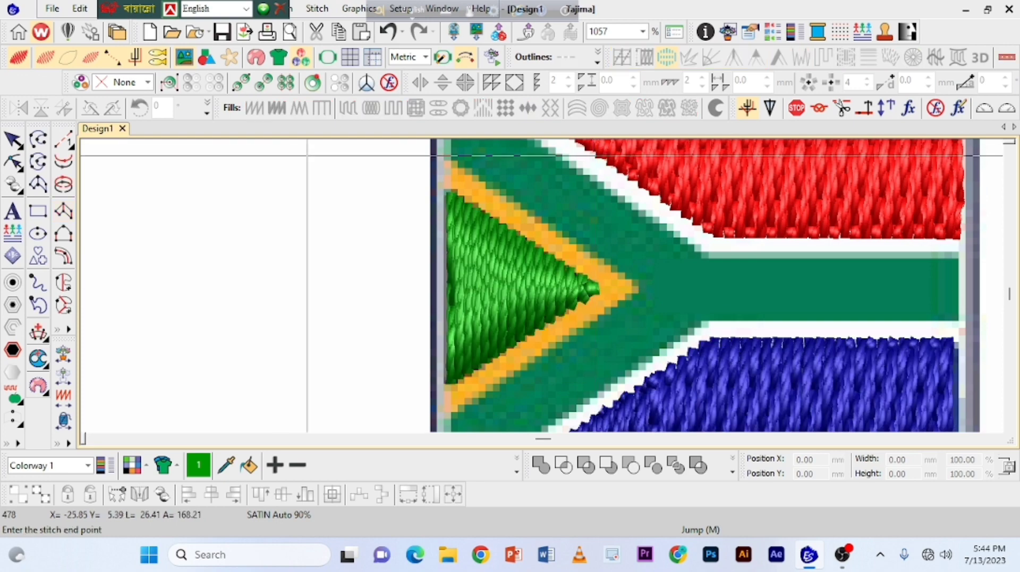
click(20, 139)
key(shift+z)
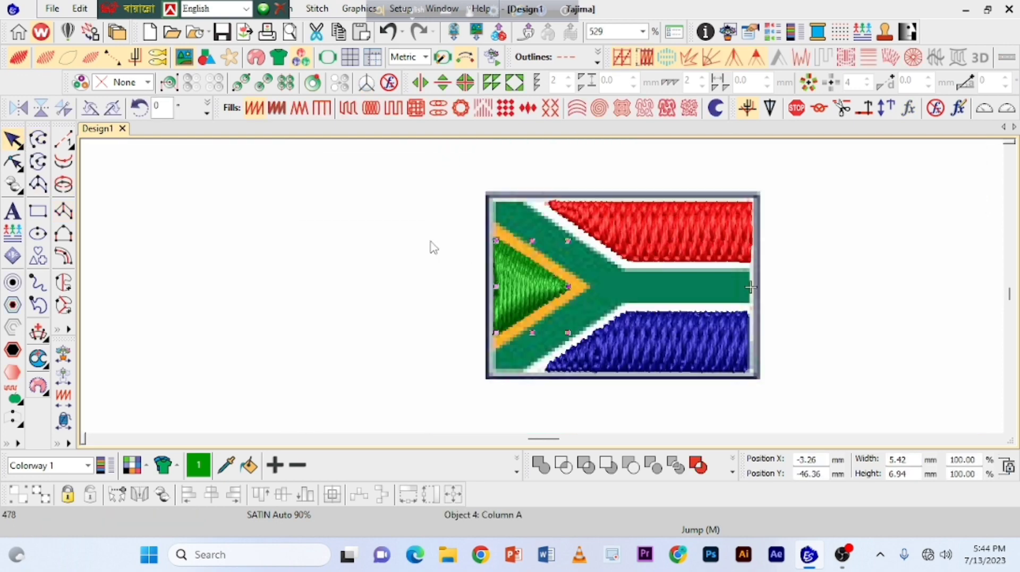
- Change the triangle's stitch type from Satin to Tatami fill
click(425, 240)
click(530, 280)
click(423, 111)
click(305, 196)
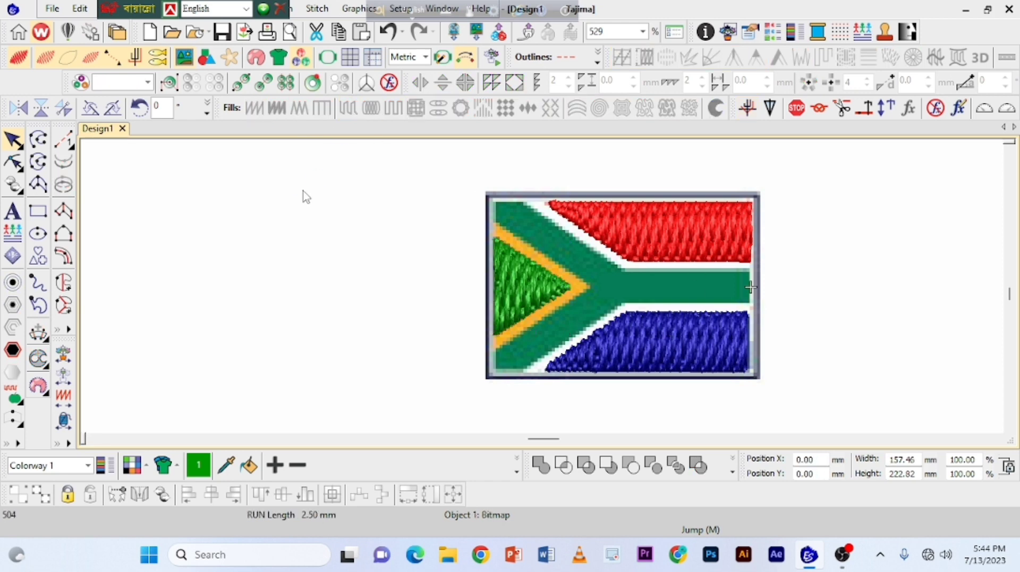
click(549, 292)
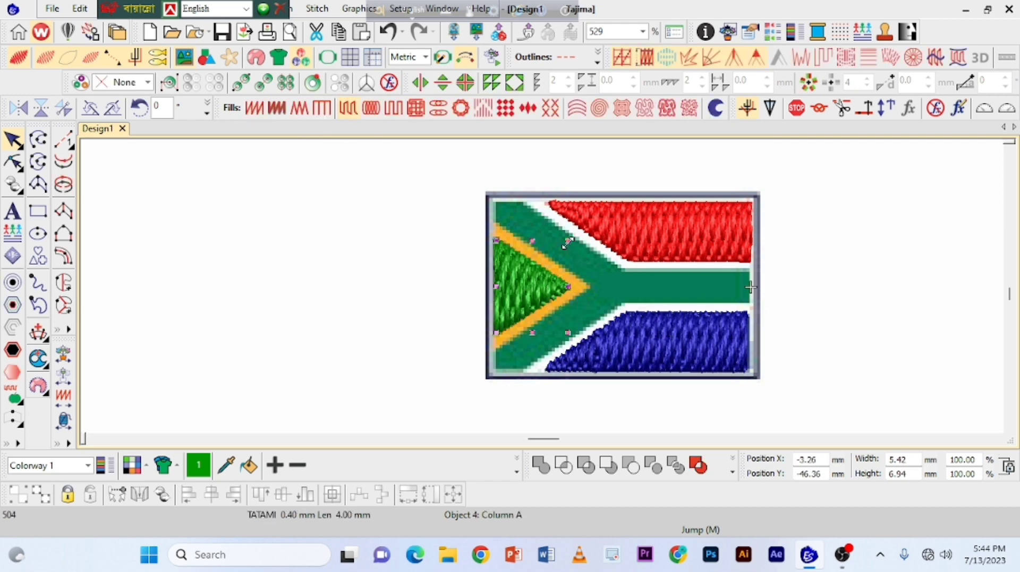
click(159, 238)
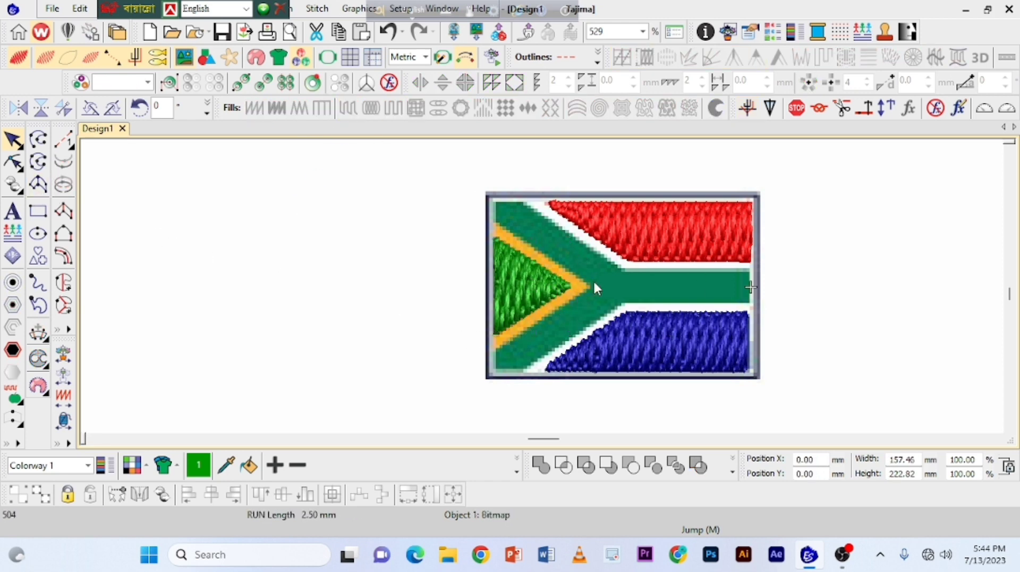
- Digitize the orange chevron bordering the triangle as a Tatami Column A object about 7.0 mm wide and 9.7 mm high
click(64, 215)
key(z)
scroll(449, 178, up, 1)
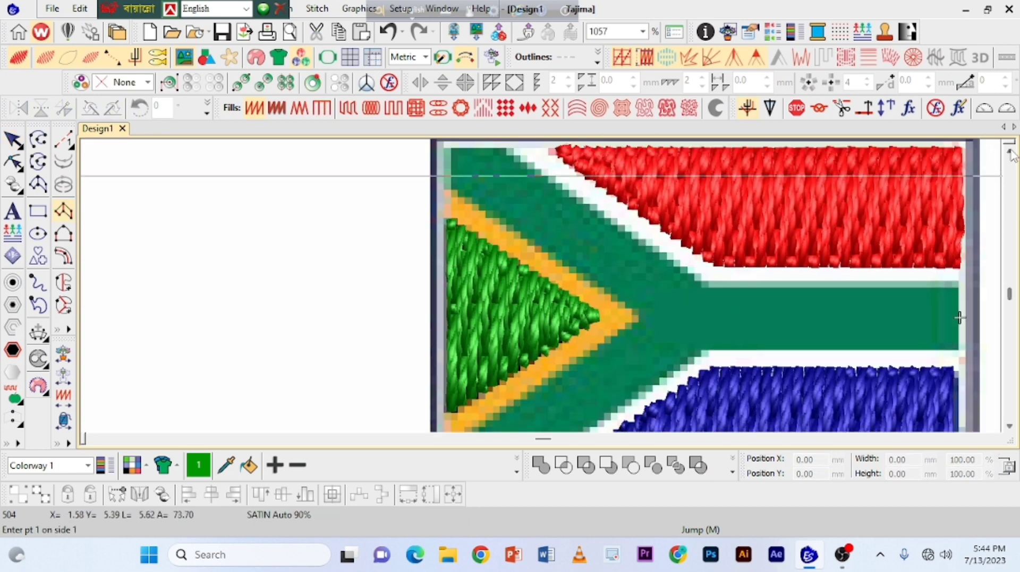
click(348, 108)
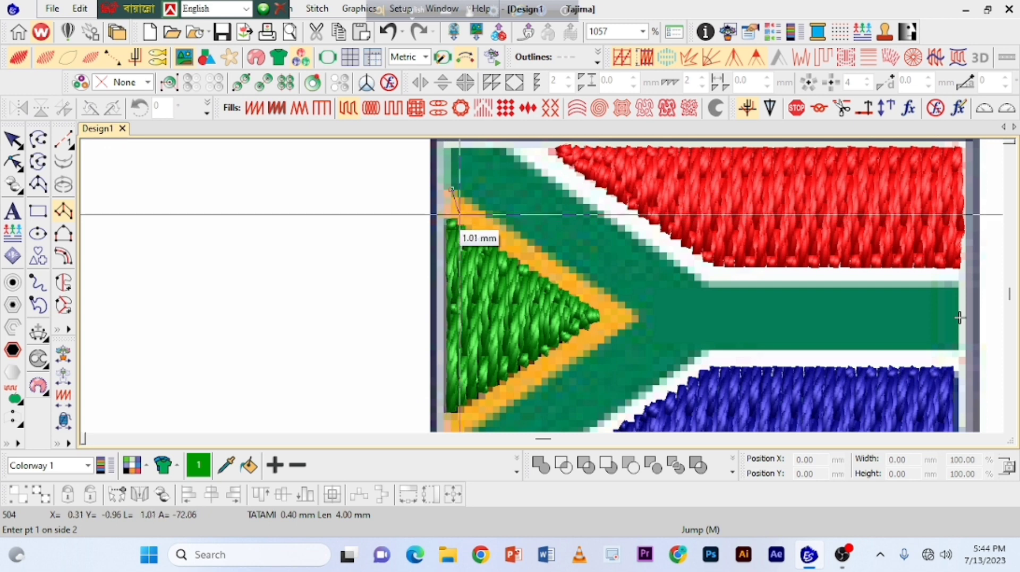
click(449, 191)
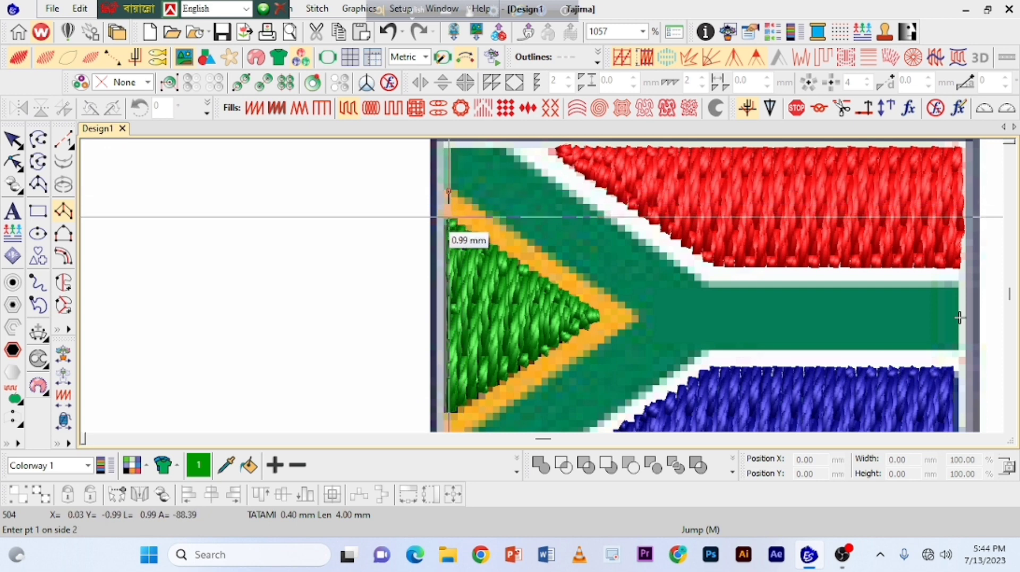
click(449, 219)
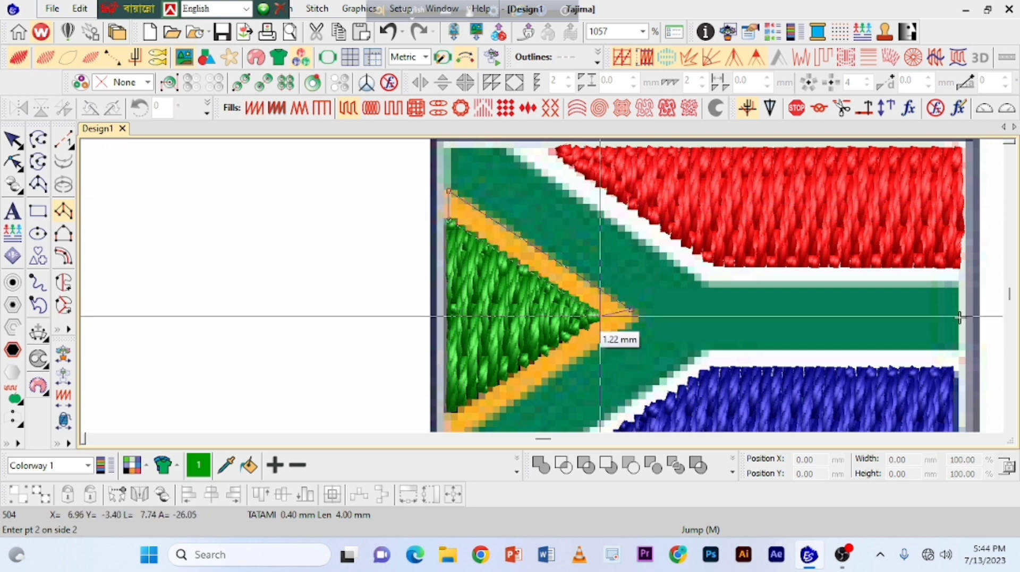
click(632, 313)
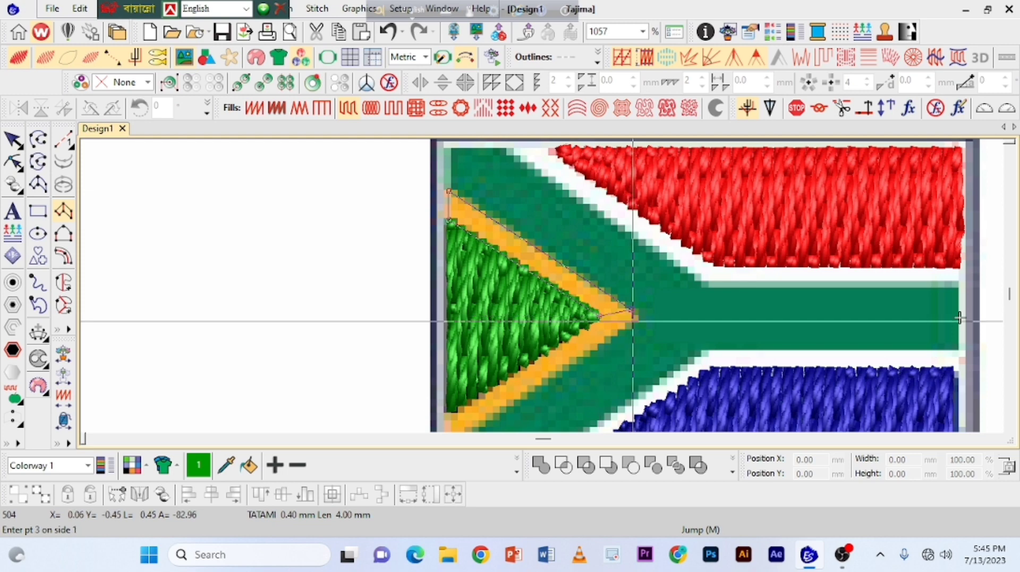
click(625, 326)
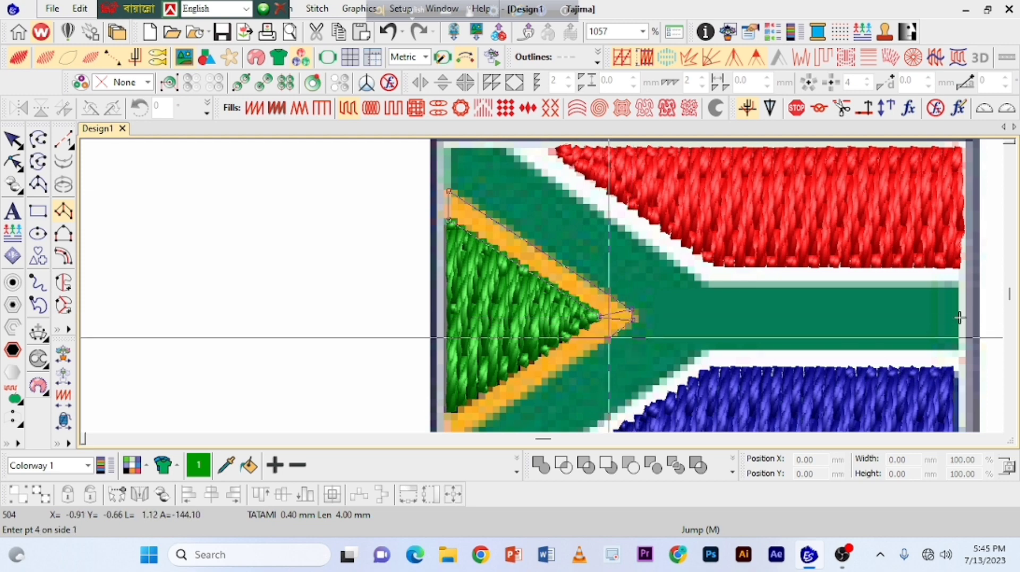
click(586, 328)
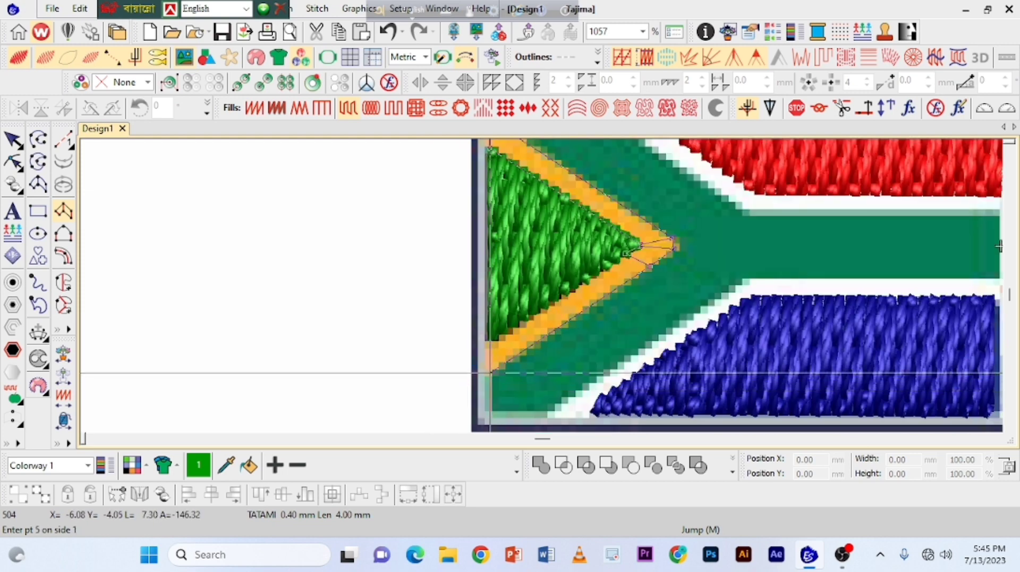
click(488, 375)
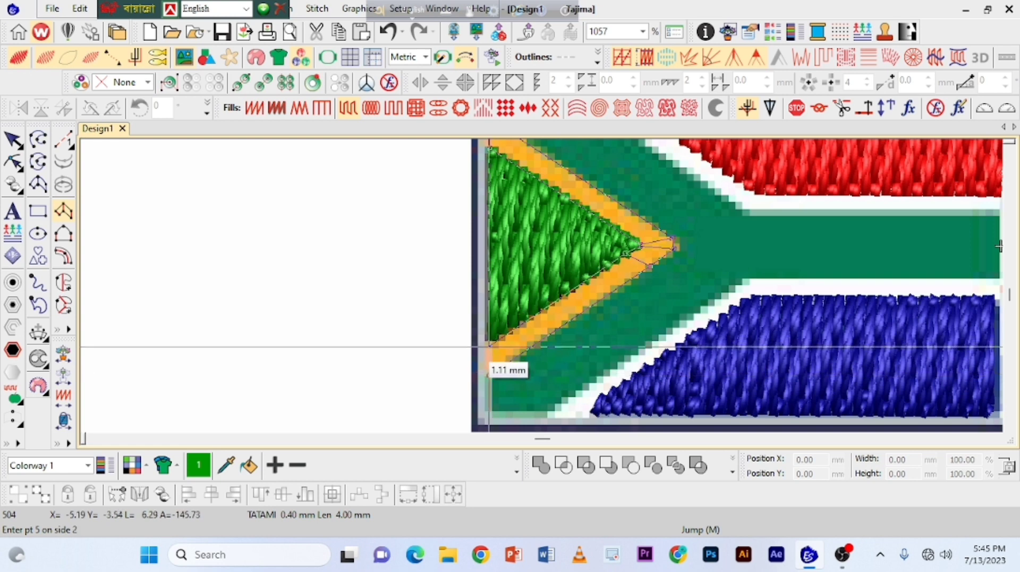
key(Return)
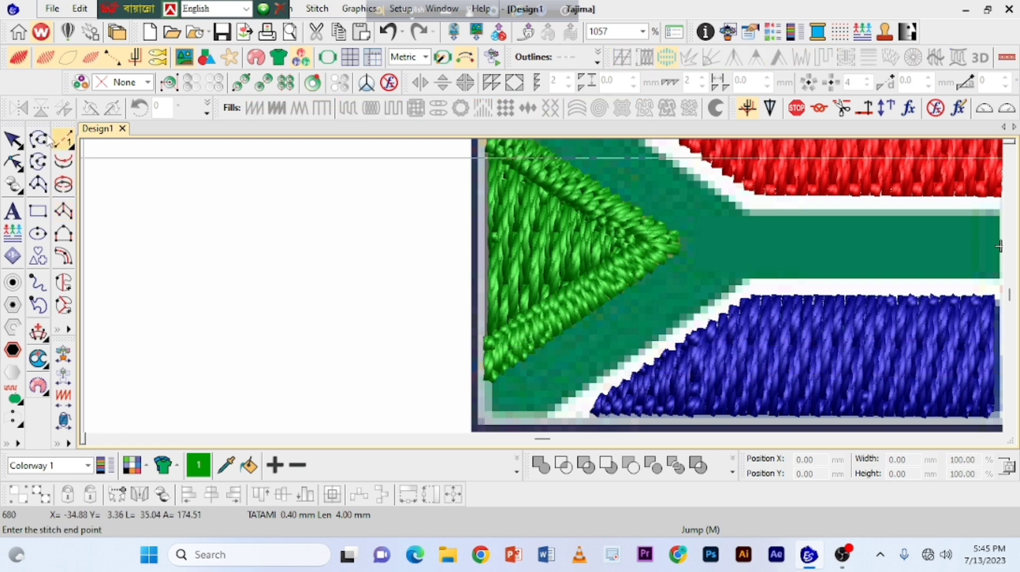
- Change the chevron's stitch type to Satin and recolour it with yellow thread colour 4
click(13, 140)
click(255, 108)
click(517, 472)
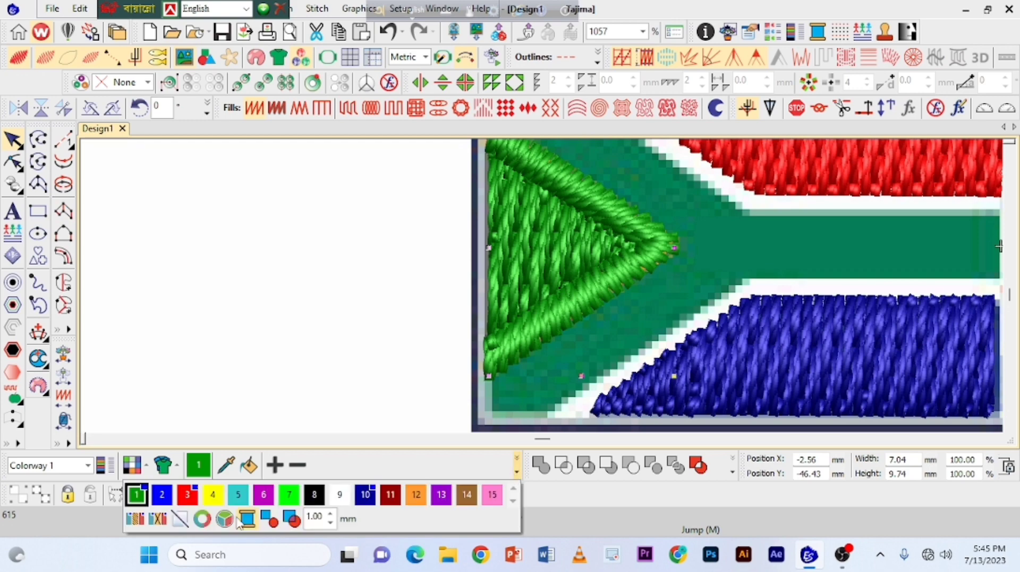
click(212, 496)
click(573, 300)
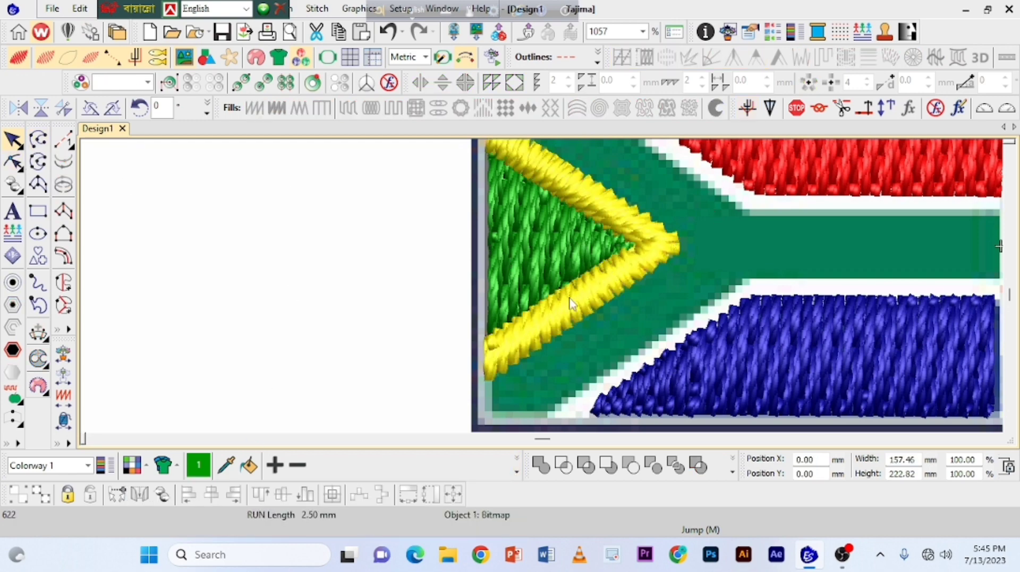
- Reshape the yellow chevron's tip, moving its upper outer point slightly upward
click(571, 300)
click(482, 235)
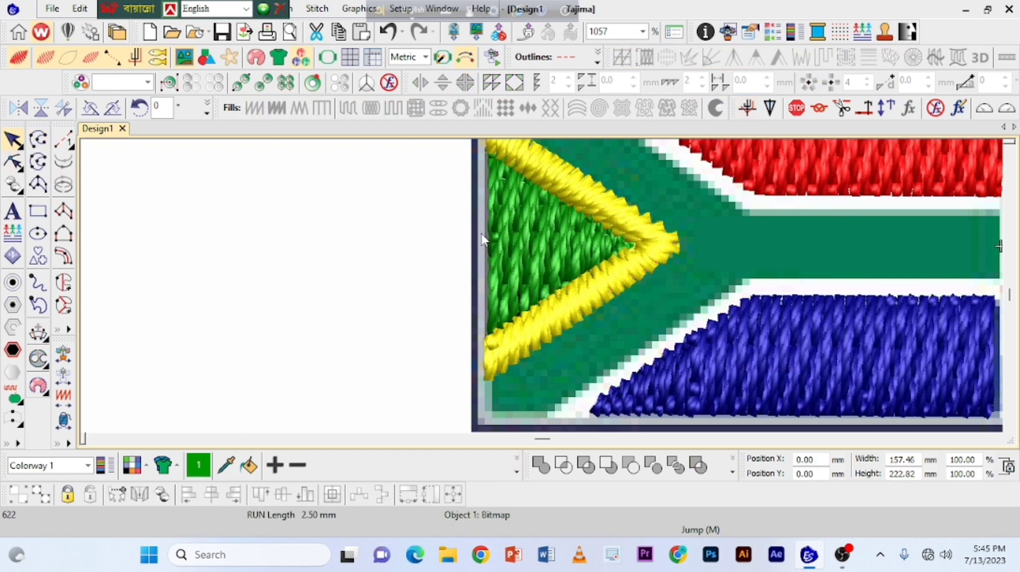
click(670, 242)
click(14, 164)
scroll(610, 322, up, 1)
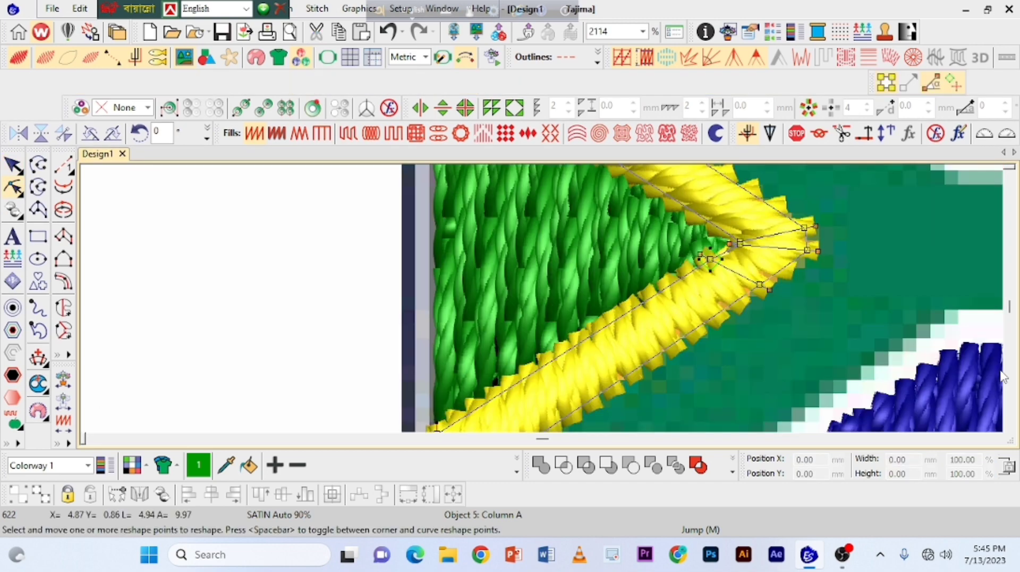
scroll(749, 261, up, 1)
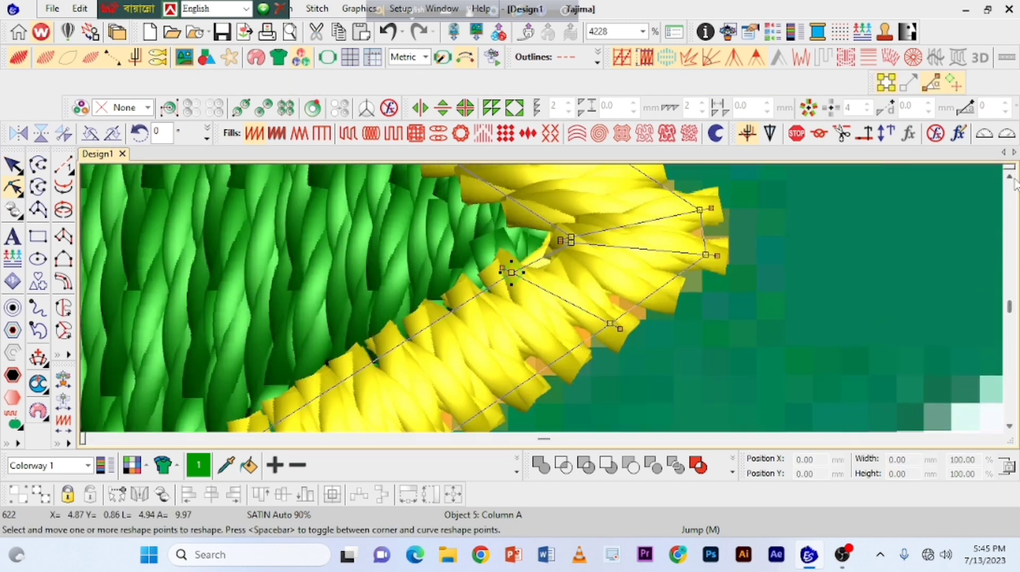
drag(571, 291, 560, 296)
scroll(578, 337, down, 2)
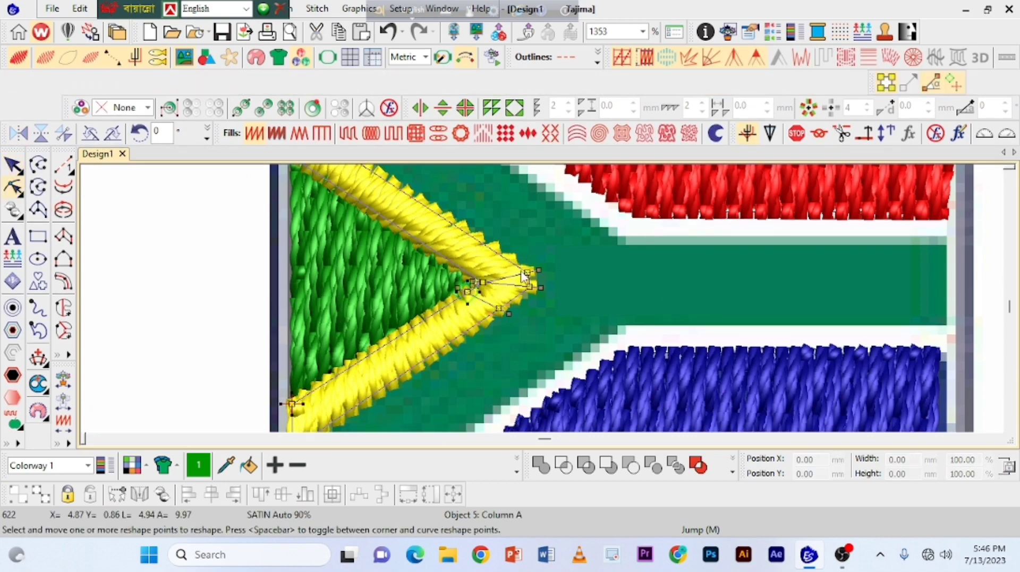
drag(525, 276, 526, 267)
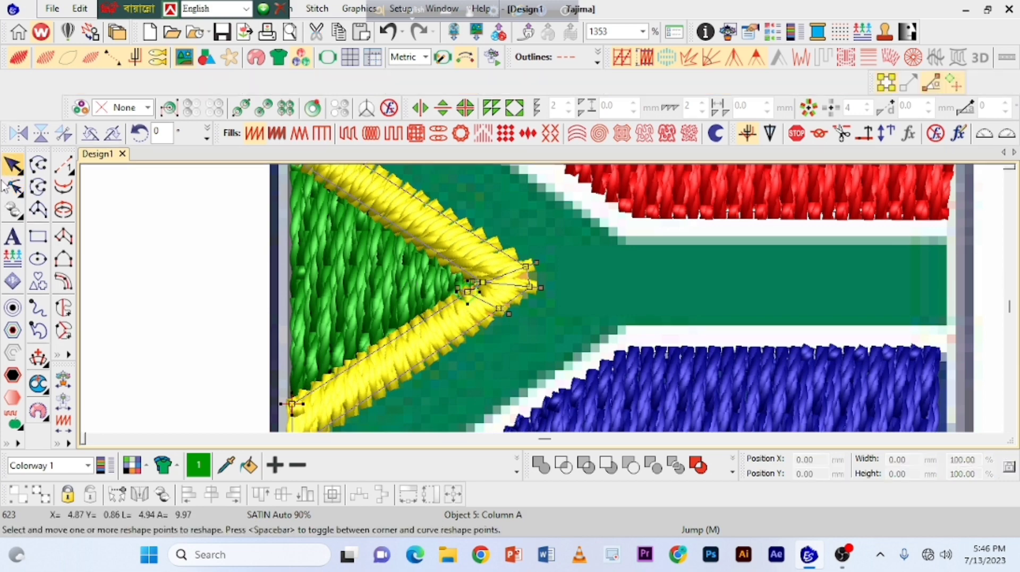
- Reshape the inner corner of the yellow chevron by moving one of its overlapping points slightly downward
key(z)
key(z)
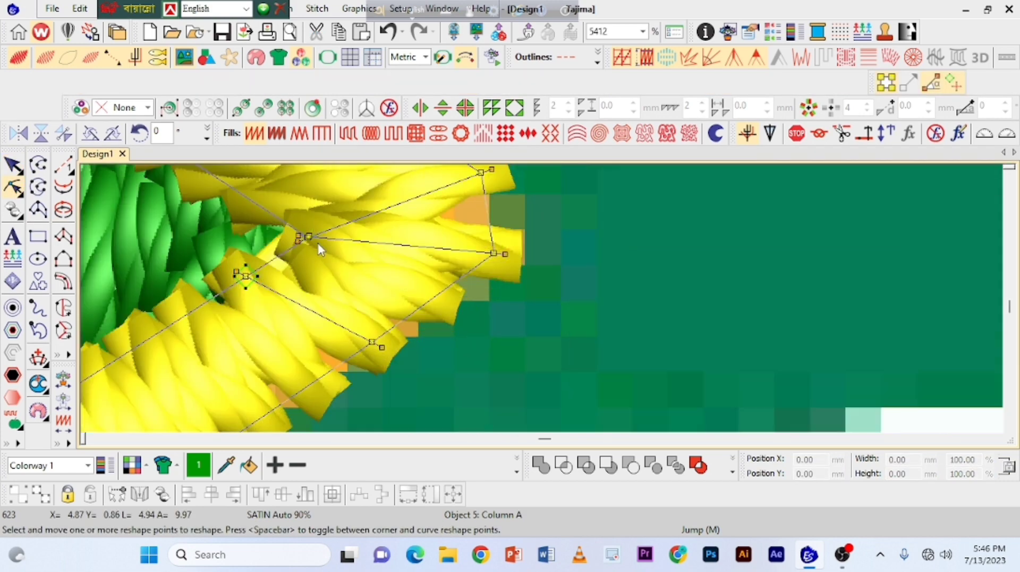
drag(308, 235, 311, 243)
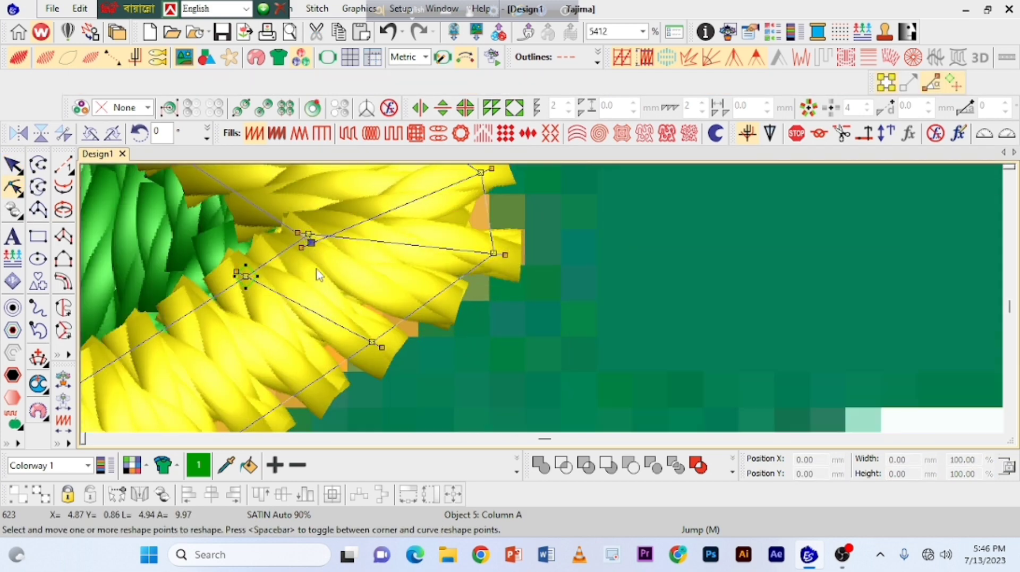
key(shift+z)
key(shift+z)
key(Escape)
- Recolour the triangle inside the chevron with black thread colour 8
click(298, 276)
click(337, 273)
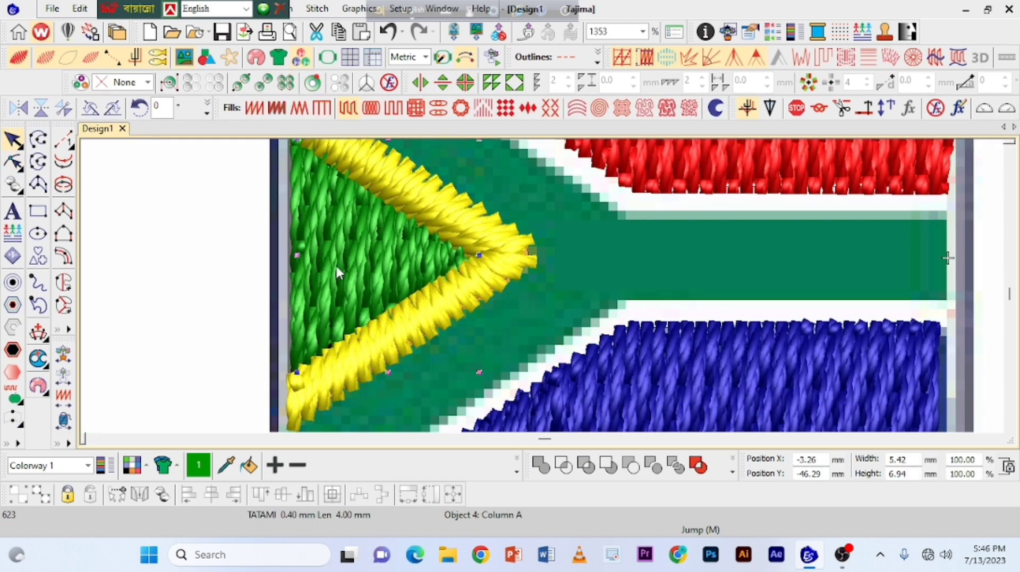
click(515, 474)
click(314, 492)
click(187, 312)
- Reshape the lower end of the yellow chevron by moving its outer end point slightly upward
key(shift+z)
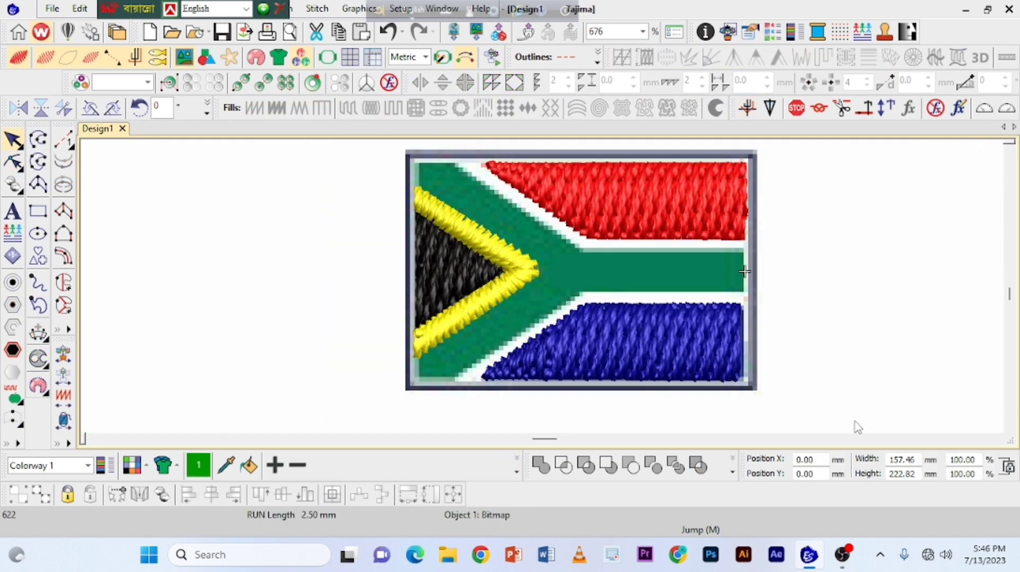
click(995, 440)
click(1009, 156)
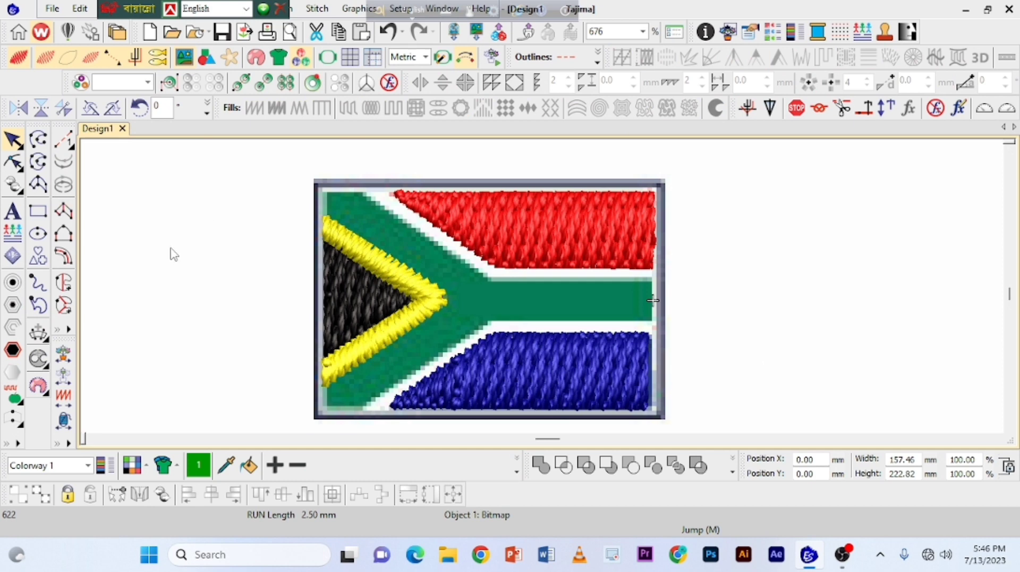
click(372, 348)
click(14, 163)
key(z)
scroll(317, 376, down, 1)
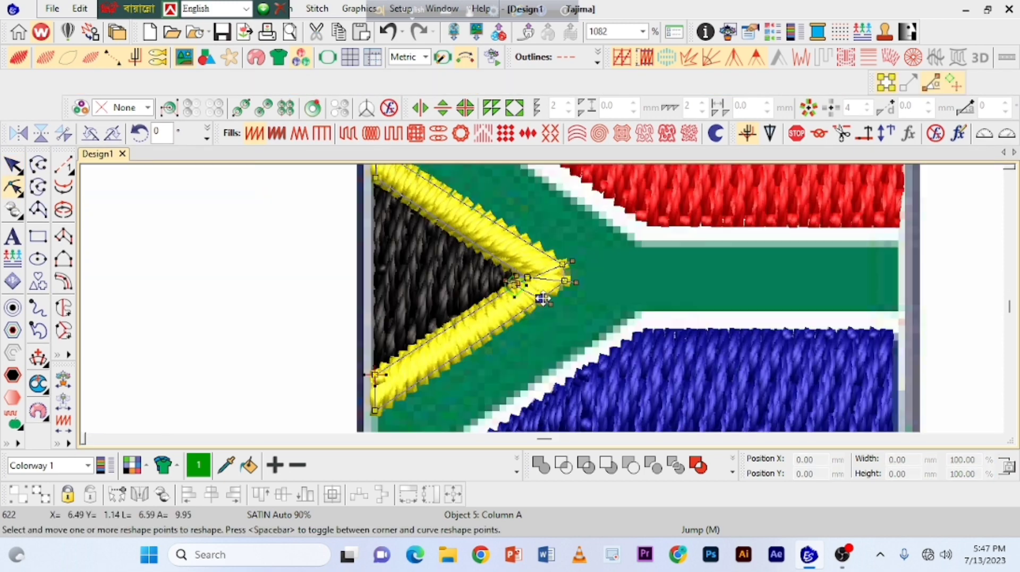
drag(377, 410, 377, 408)
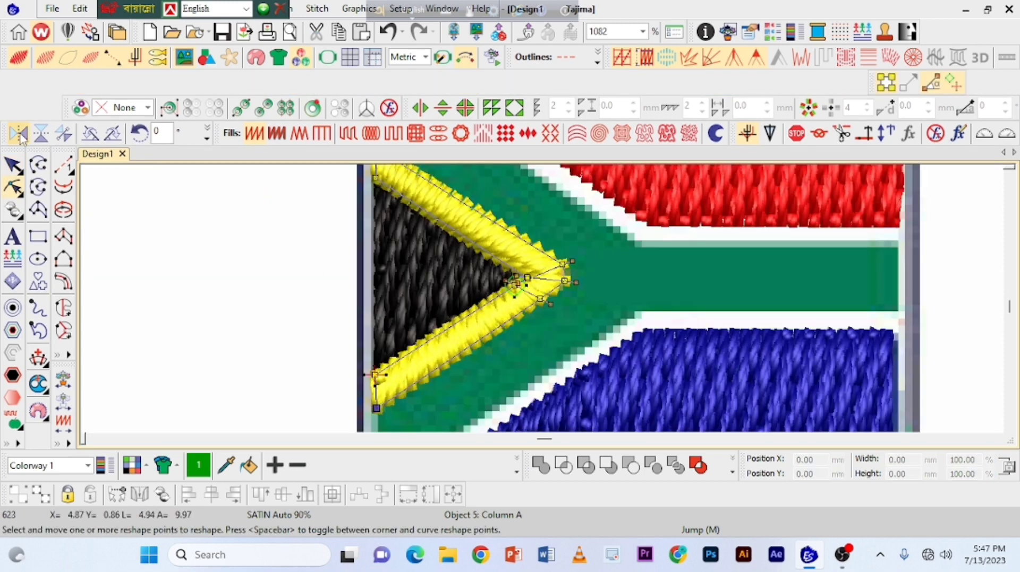
click(13, 164)
click(265, 302)
key(shift+z)
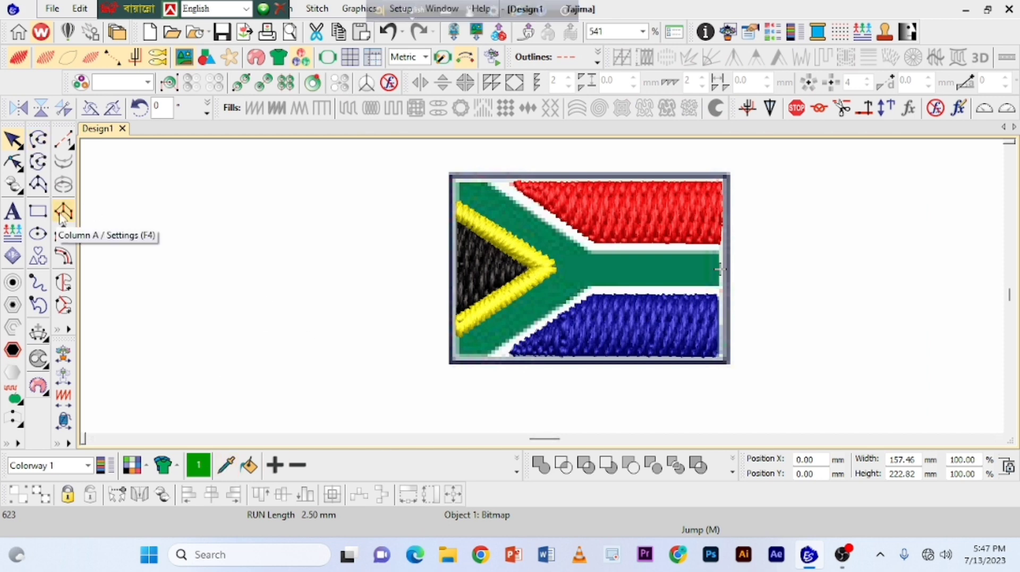
- Digitize the flag's upper green diagonal arm as a Tatami Column A object, from the flag's corner to the start of the horizontal band
click(63, 282)
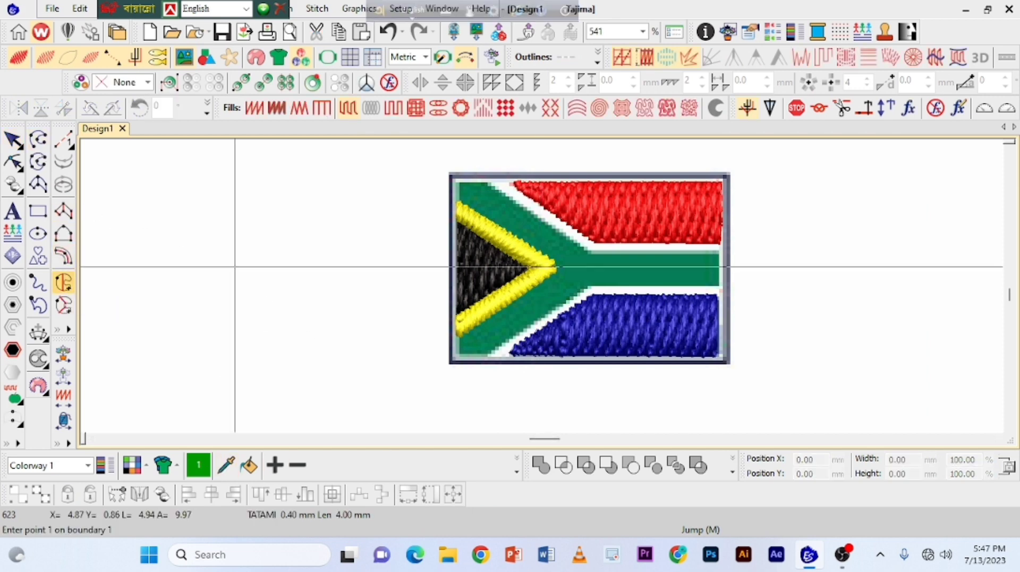
click(63, 211)
key(z)
click(1009, 151)
click(1009, 151)
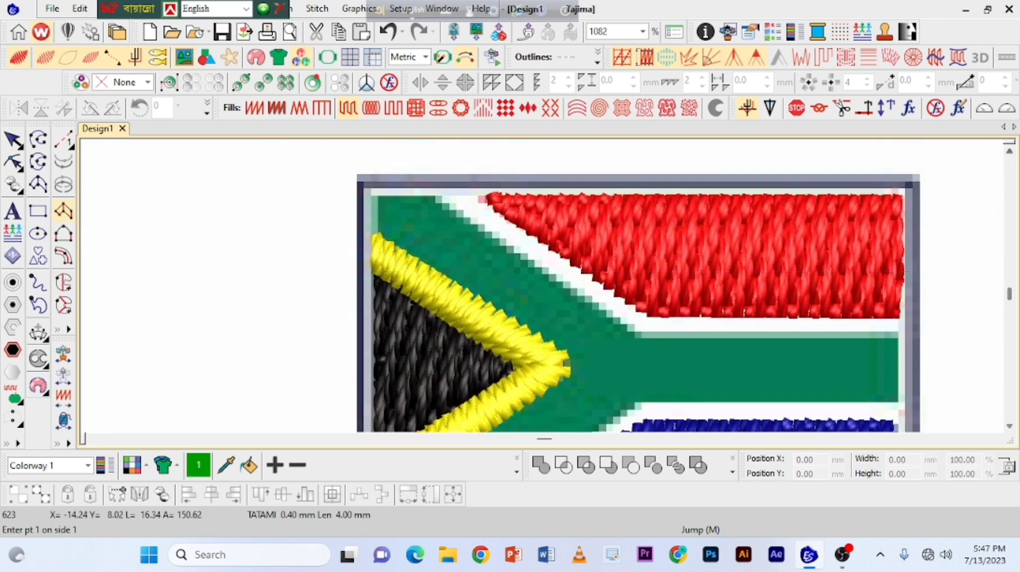
click(378, 195)
click(434, 194)
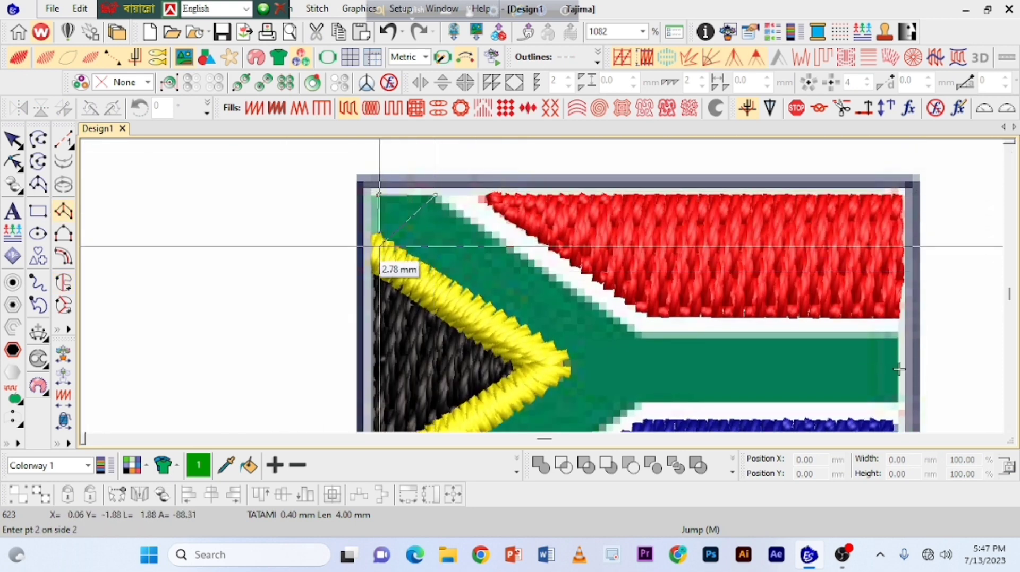
click(378, 241)
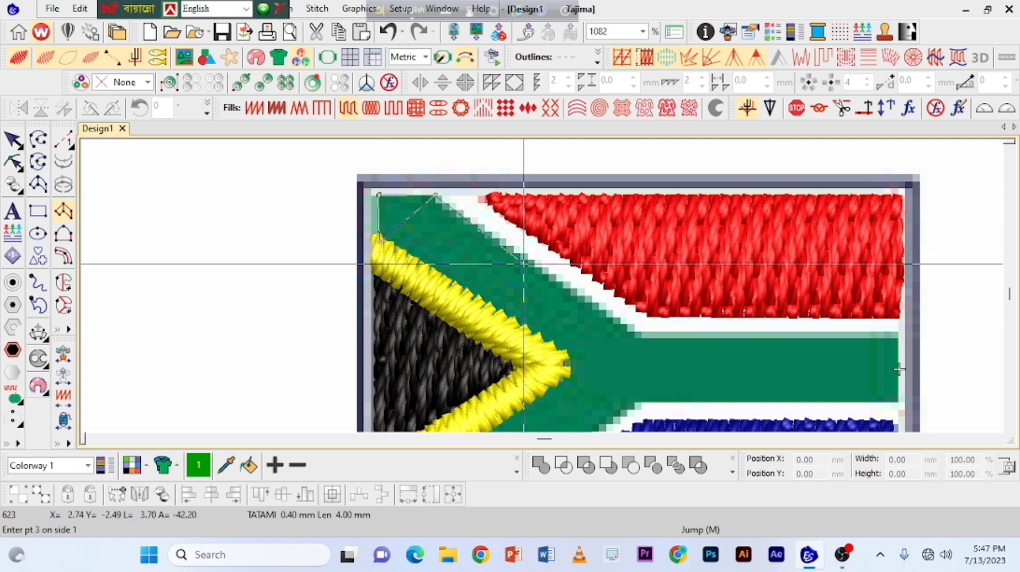
click(503, 319)
click(640, 336)
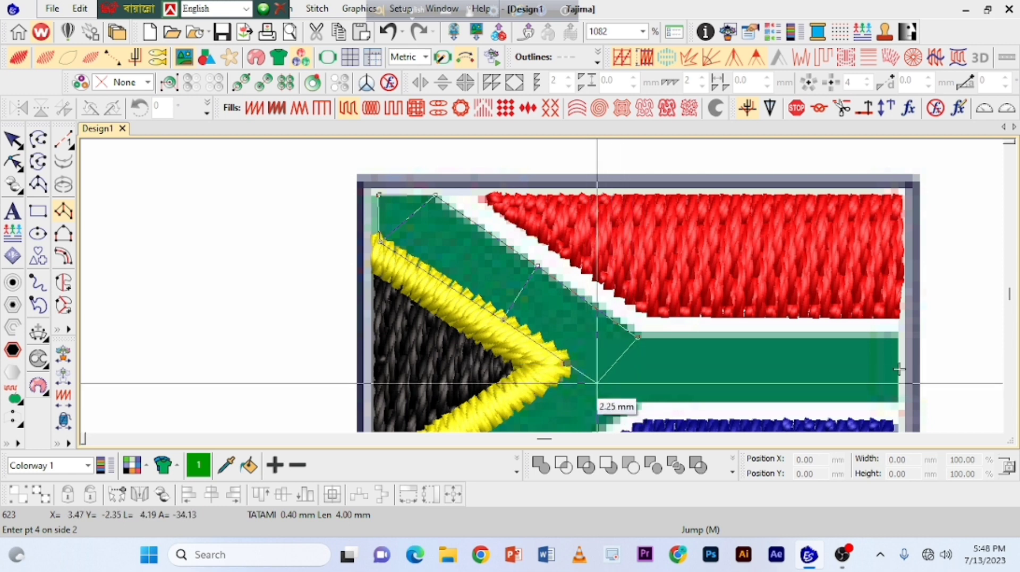
click(597, 382)
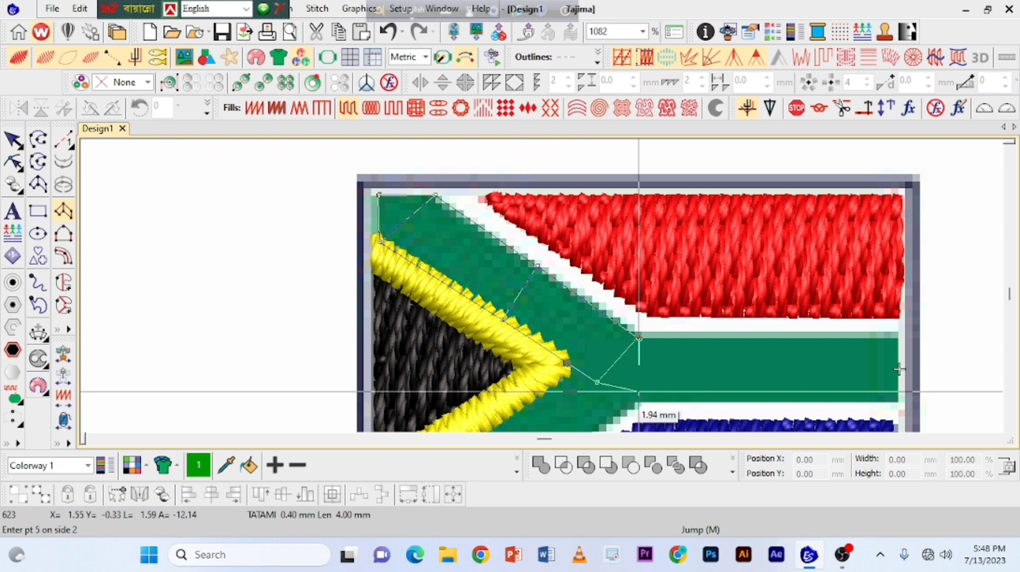
click(639, 389)
key(Return)
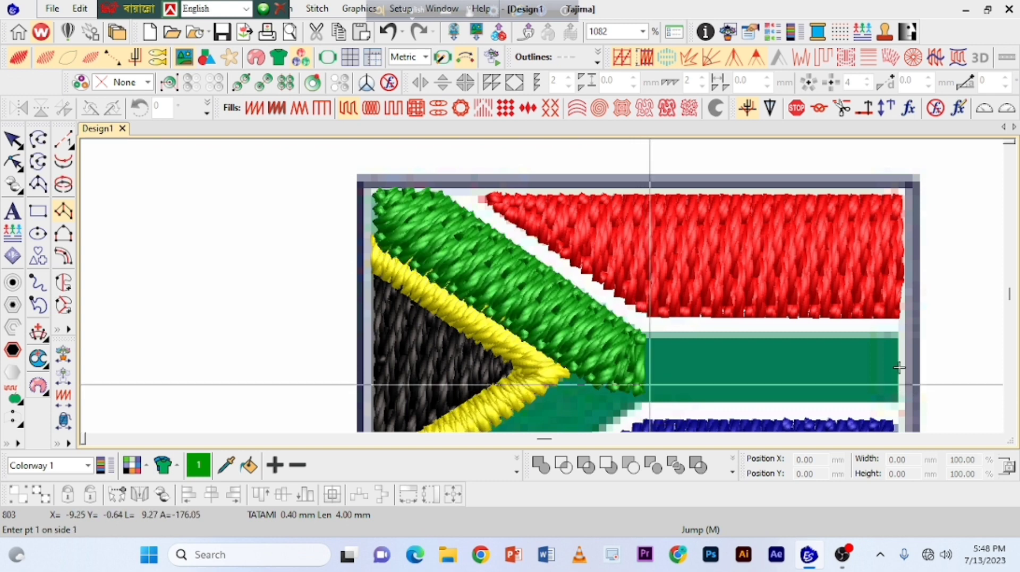
- Digitize a run stitch from the end of the upper green arm down through the lower arm, about 9.3 mm wide and 4.9 mm high
scroll(637, 361, down, 2)
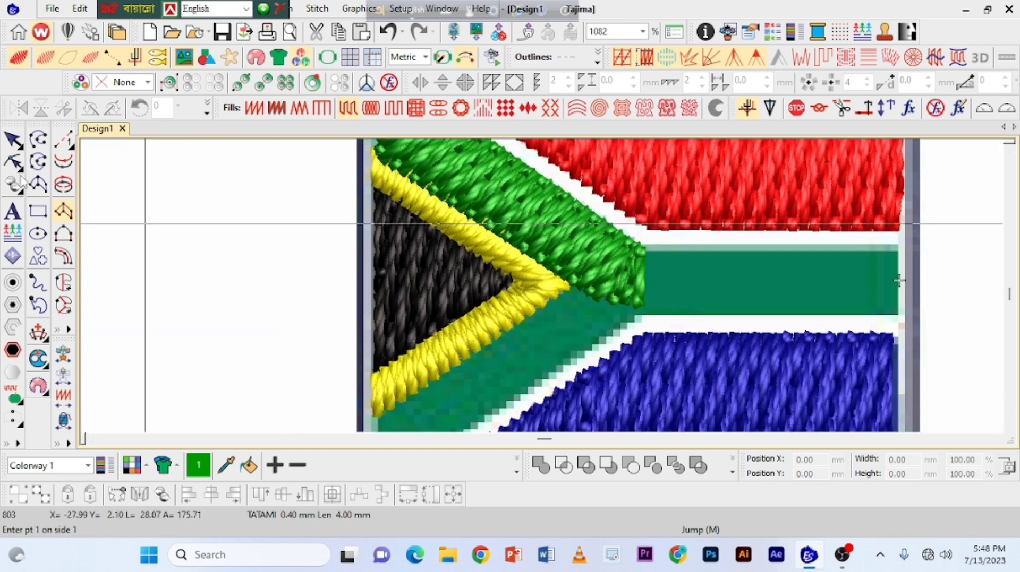
click(63, 142)
click(641, 305)
click(535, 334)
click(437, 368)
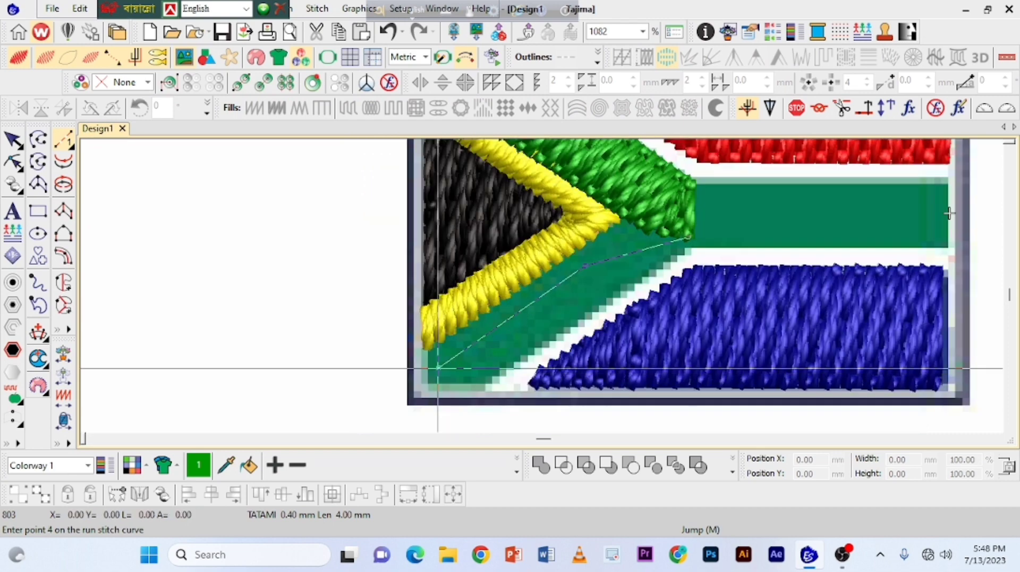
key(Return)
key(Escape)
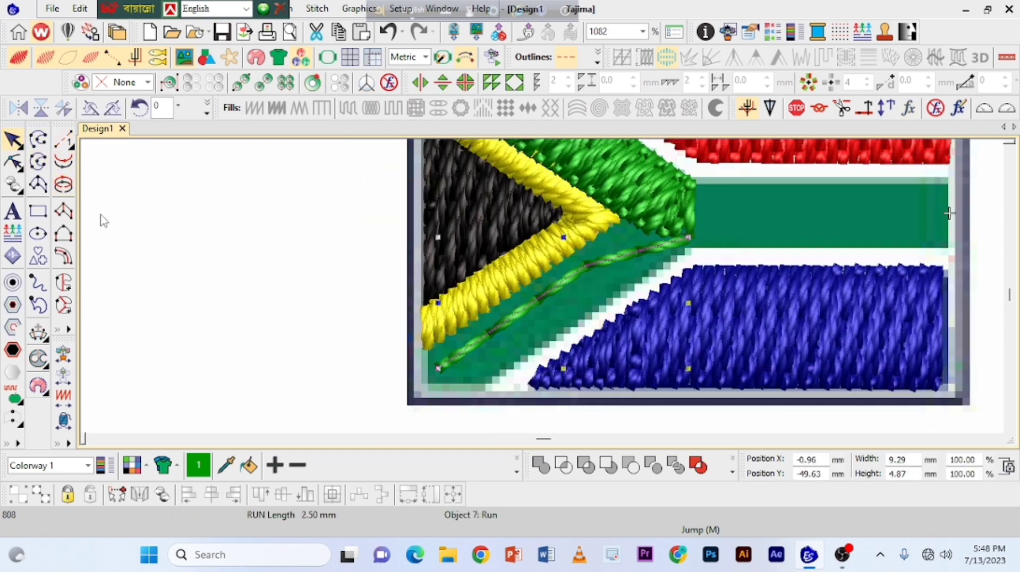
click(63, 210)
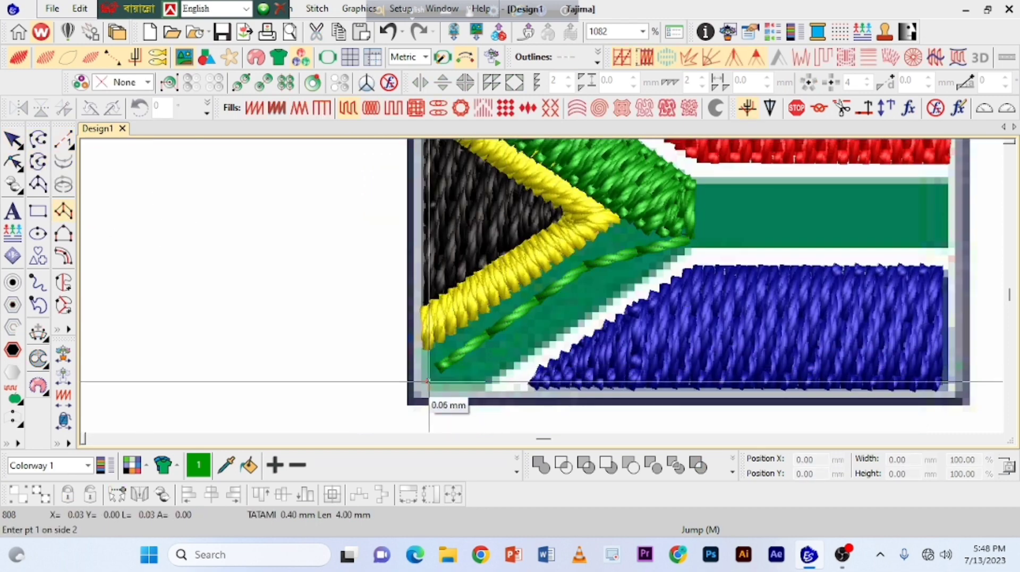
click(428, 347)
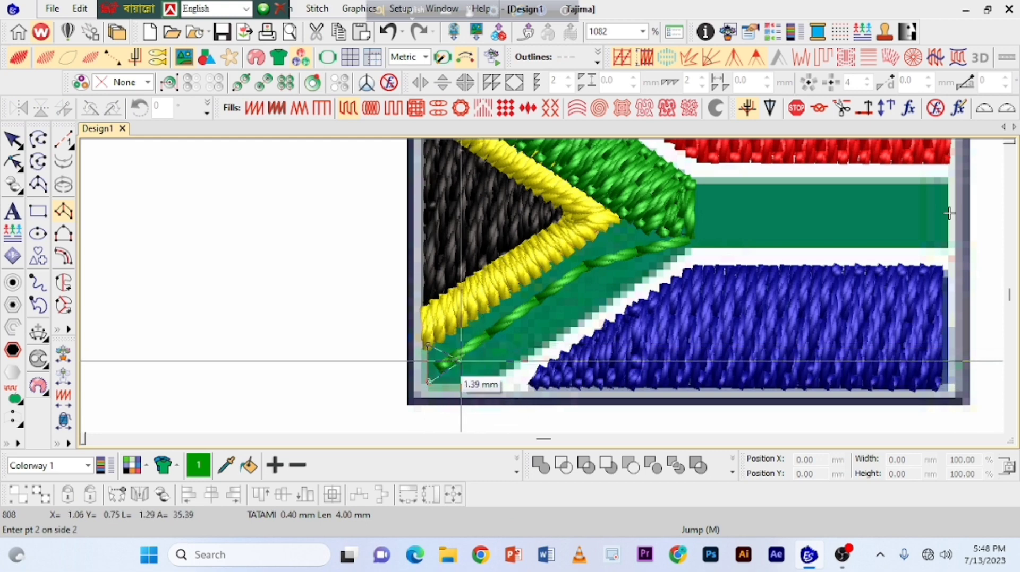
key(Escape)
- Select the upper green arm and adjust its reshape points
click(13, 139)
key(shift+z)
click(556, 200)
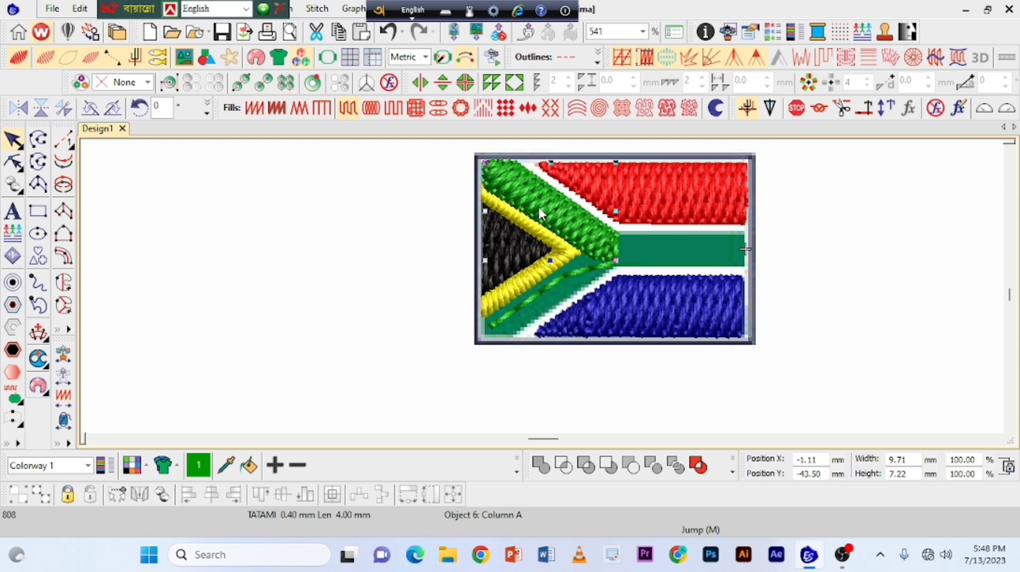
click(9, 161)
key(z)
click(1010, 177)
click(1010, 176)
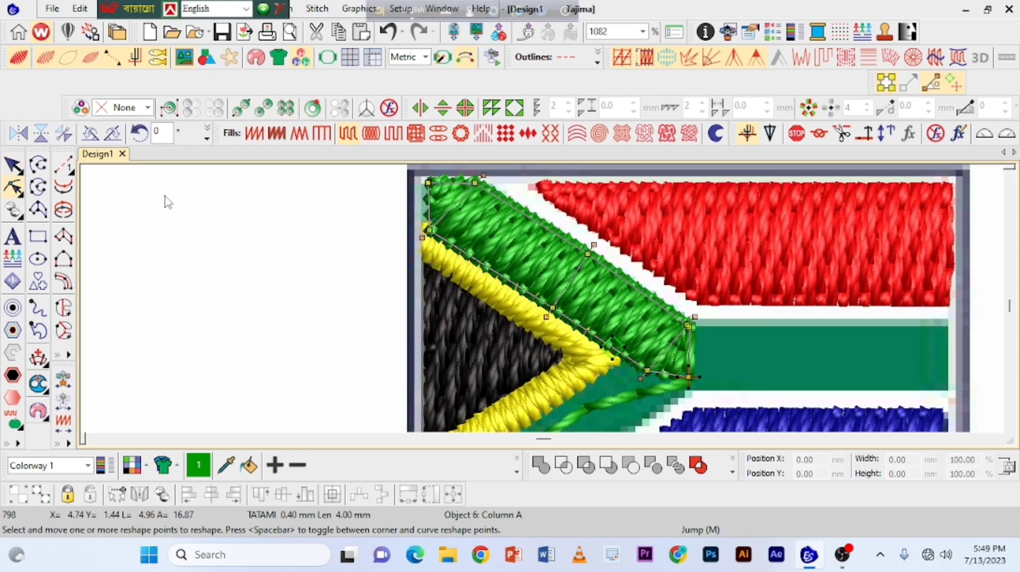
click(13, 165)
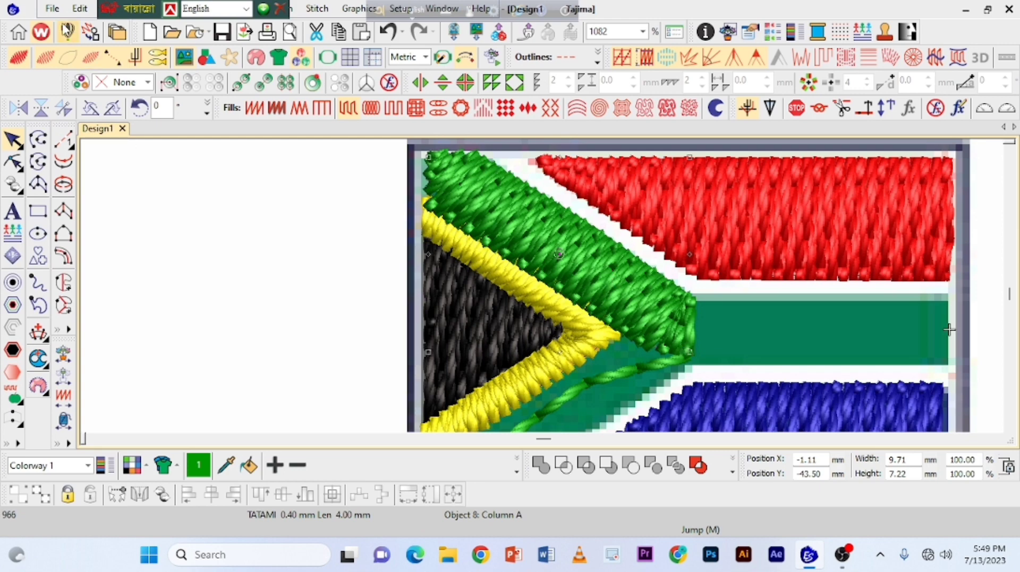
- Duplicate the upper green arm and mirror the copy about a nearly horizontal reference line through the chevron's tip to form the lower arm
click(79, 10)
mouse_move(114, 332)
click(330, 364)
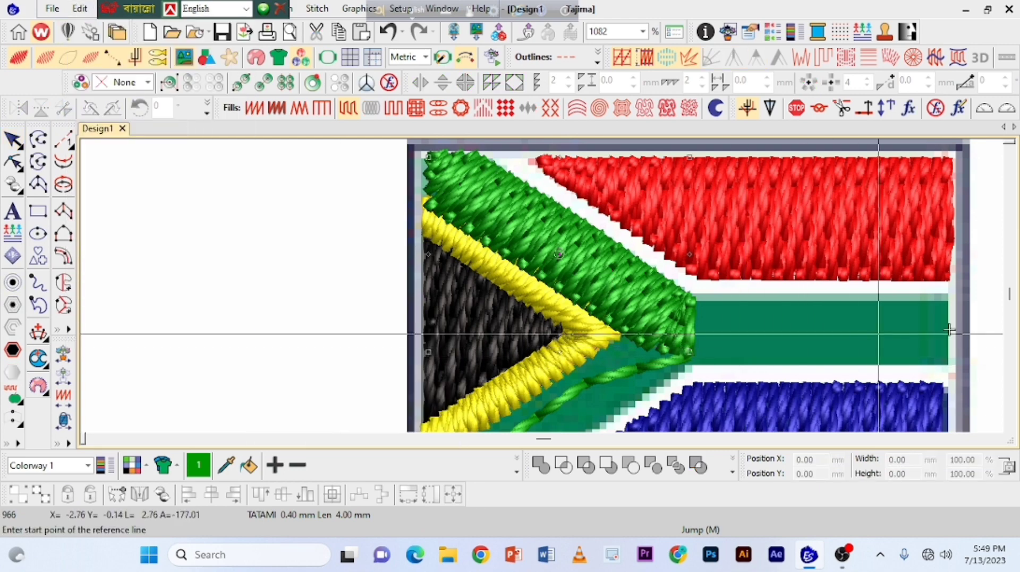
click(894, 334)
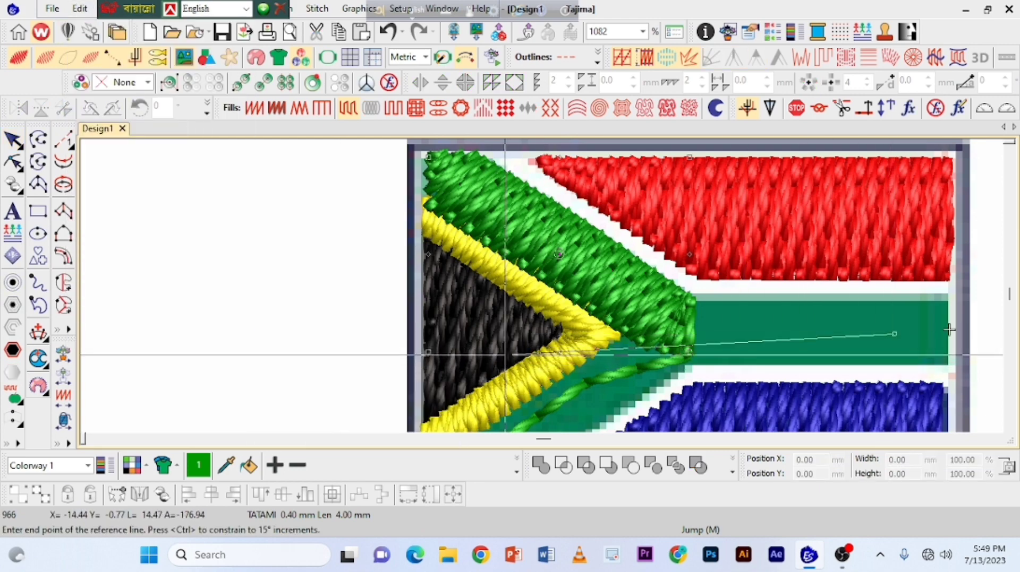
click(503, 353)
scroll(565, 363, down, 1)
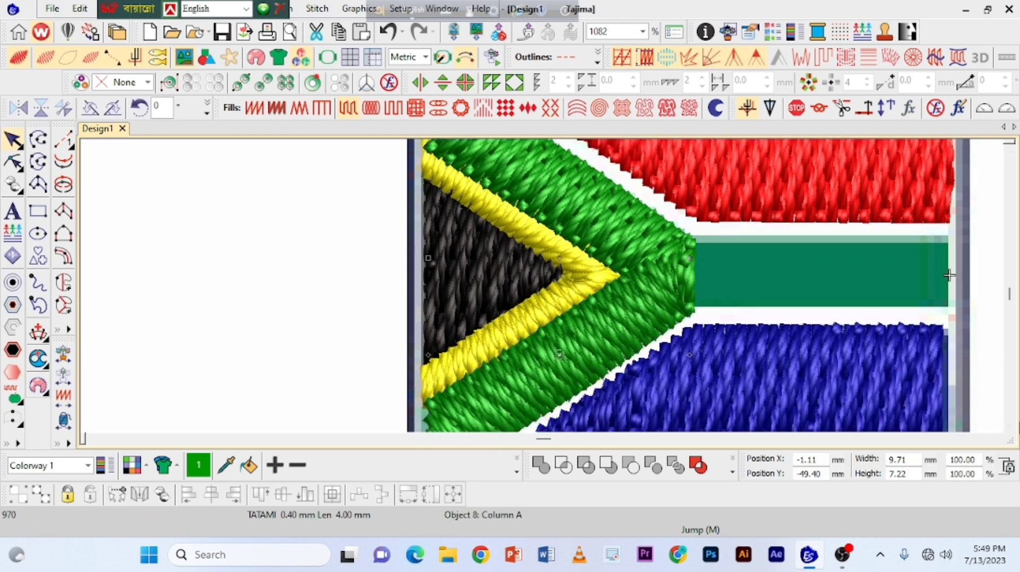
click(1010, 428)
key(shift+z)
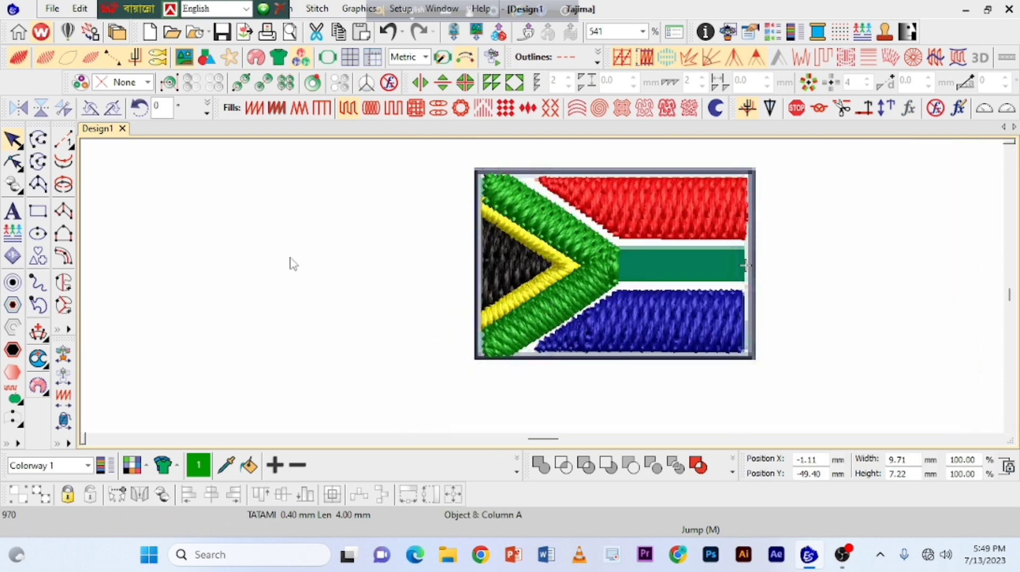
- Nudge the mirrored lower green arm slightly up and to the left, to position X -1.22 mm and Y -49.18 mm
click(536, 317)
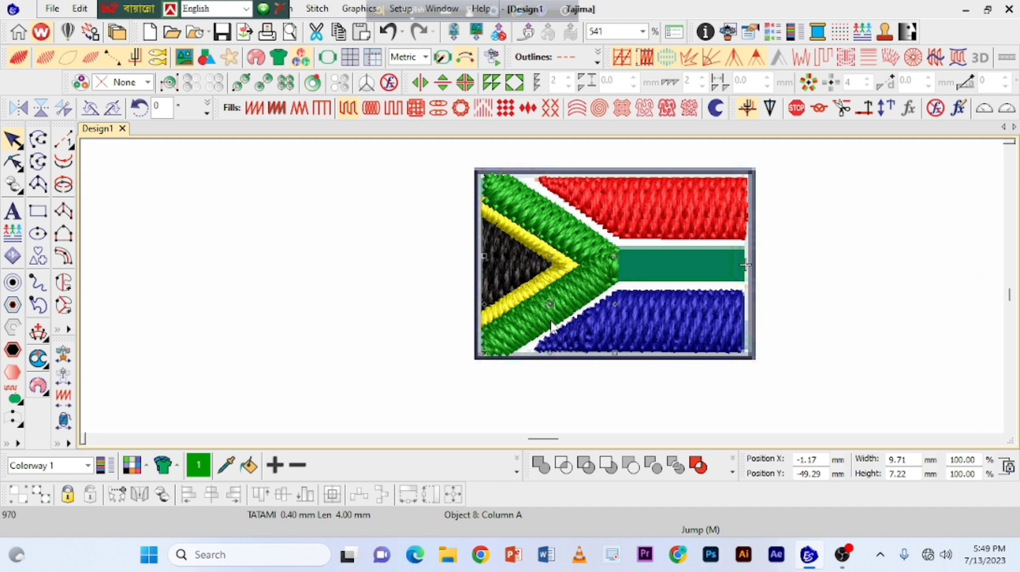
click(332, 291)
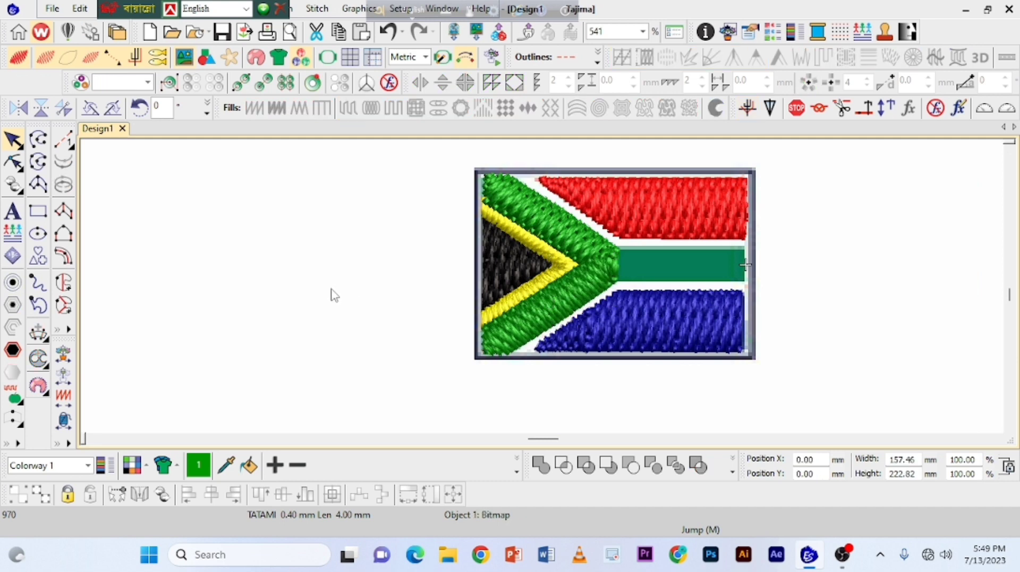
click(569, 319)
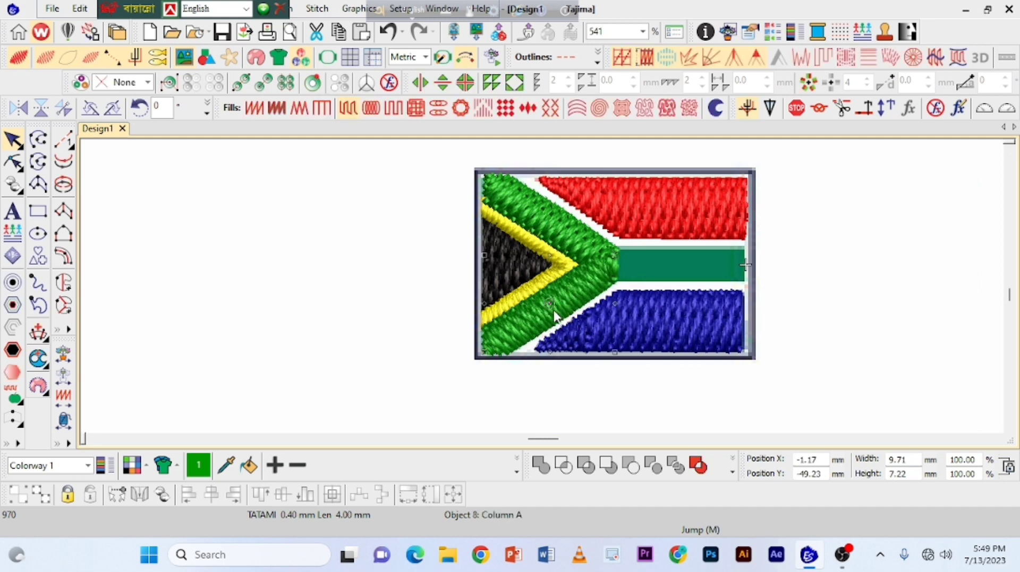
click(309, 316)
click(64, 211)
scroll(743, 267, up, 1)
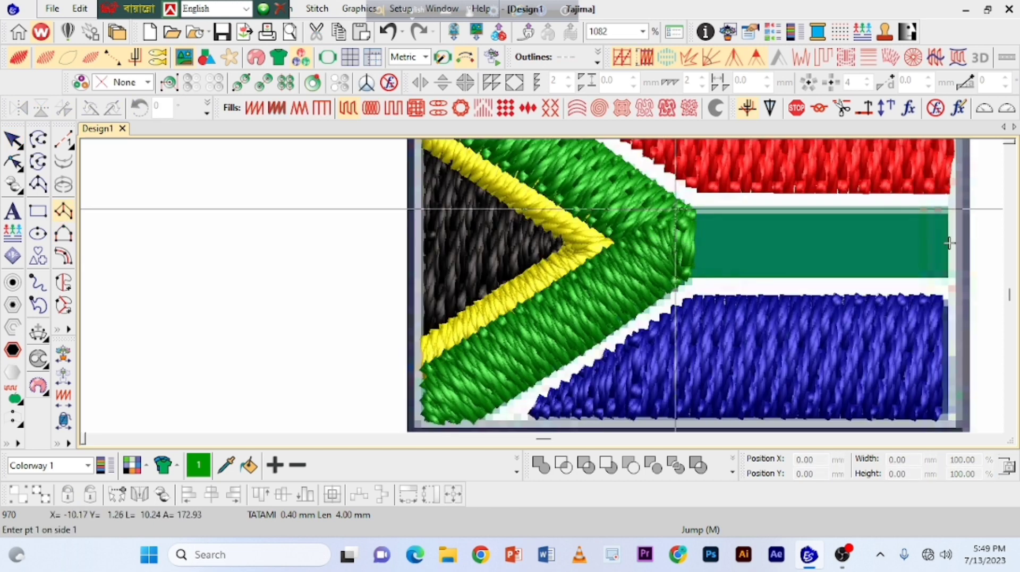
click(12, 139)
click(665, 241)
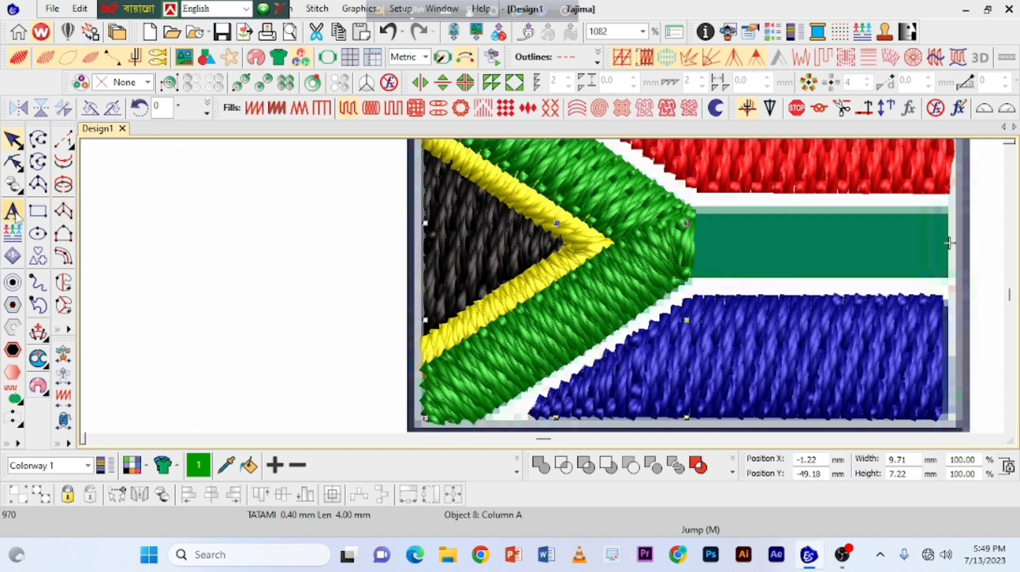
click(13, 163)
key(Escape)
- Reshape the upper green arm by moving its outer corner point at the horizontal band slightly inward
click(575, 225)
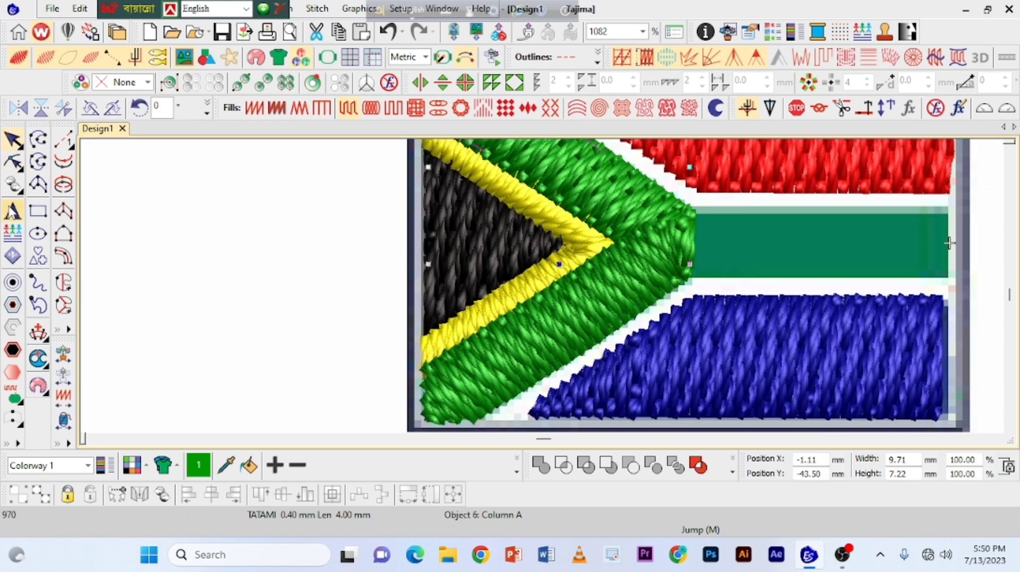
key(h)
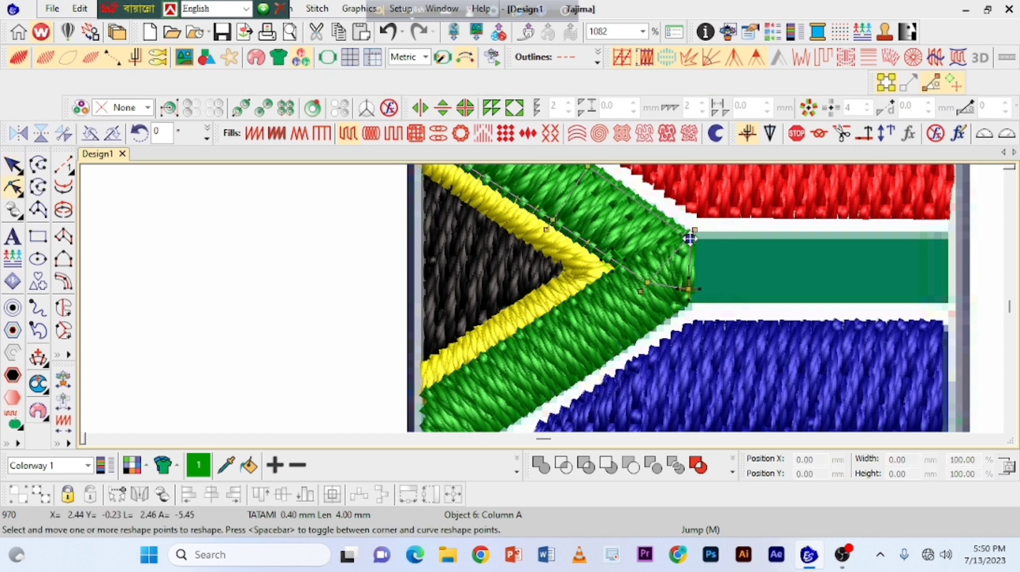
click(688, 238)
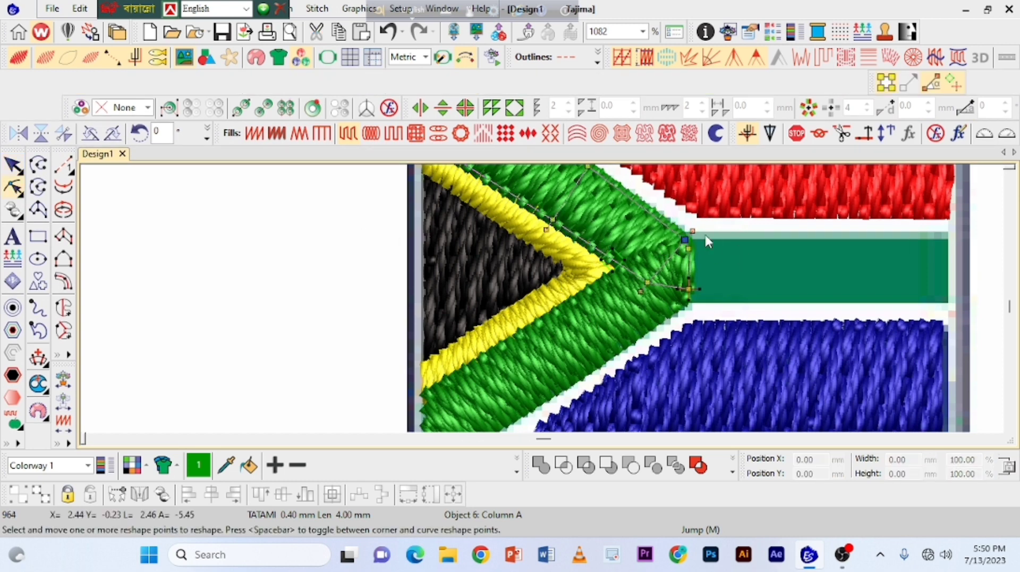
key(shift+z)
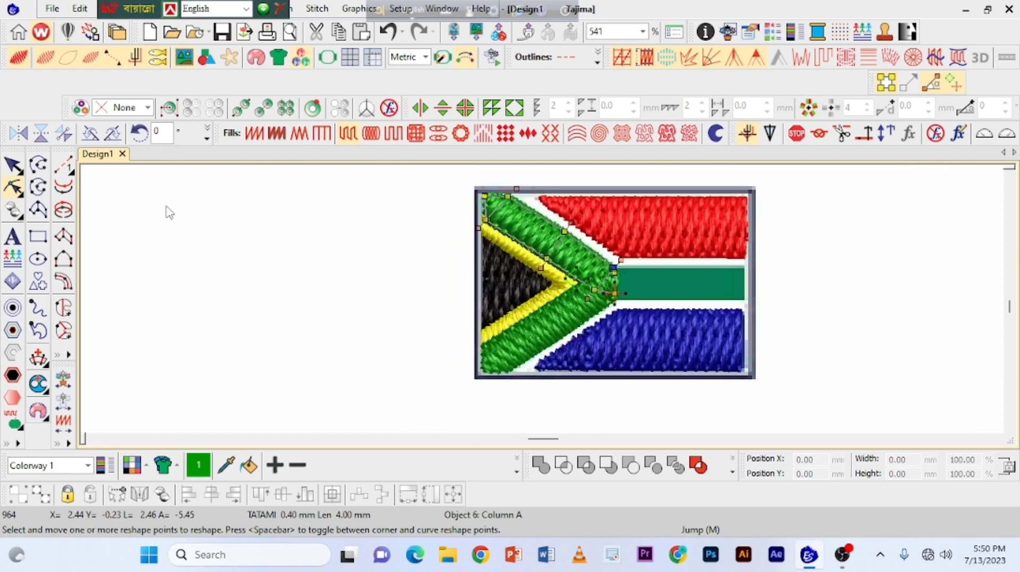
key(Escape)
- Digitize the flag's green horizontal band as a Tatami Column A object, from where the arms meet to the outer edge
key(z)
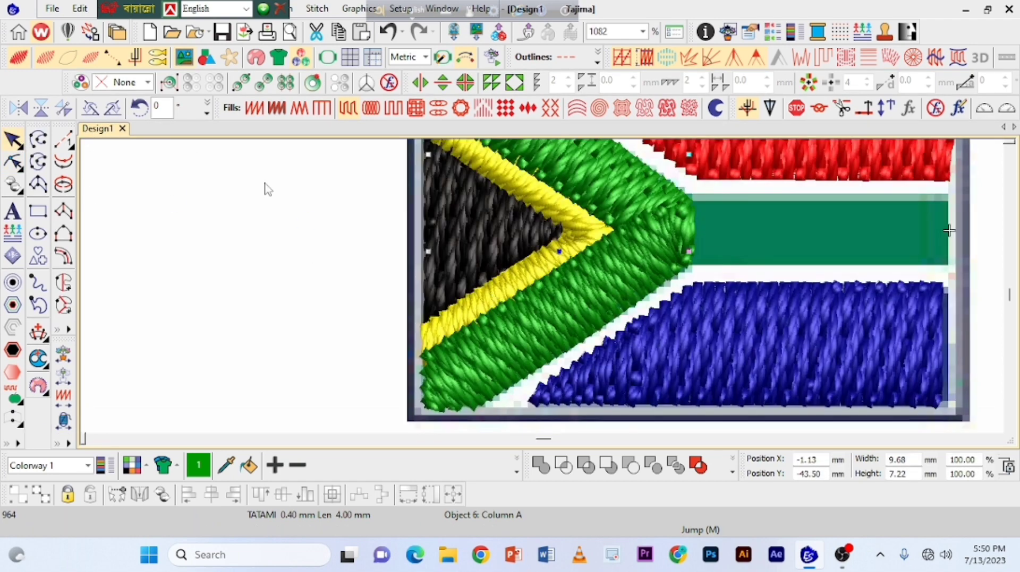
click(63, 211)
click(685, 200)
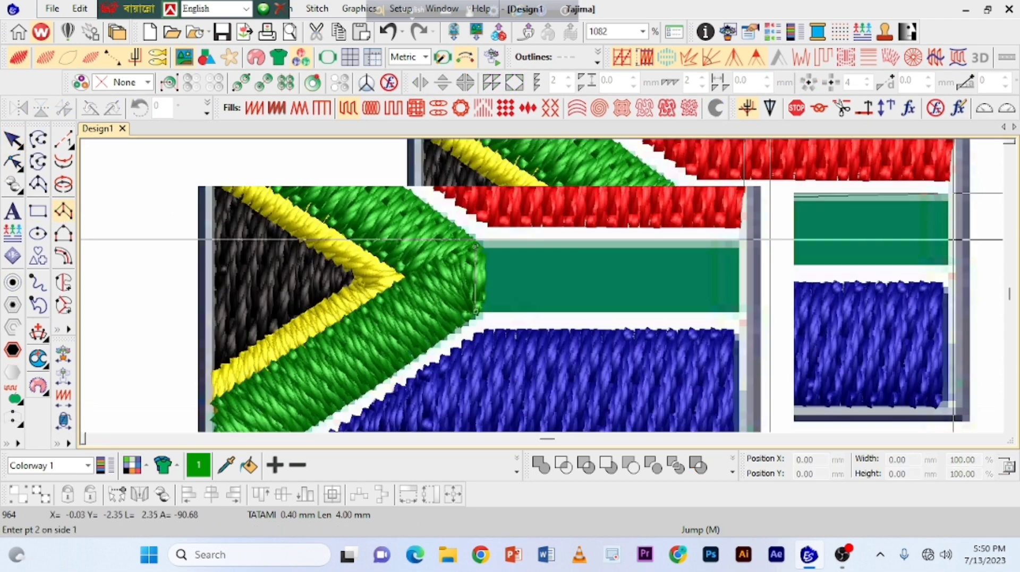
click(475, 311)
click(738, 246)
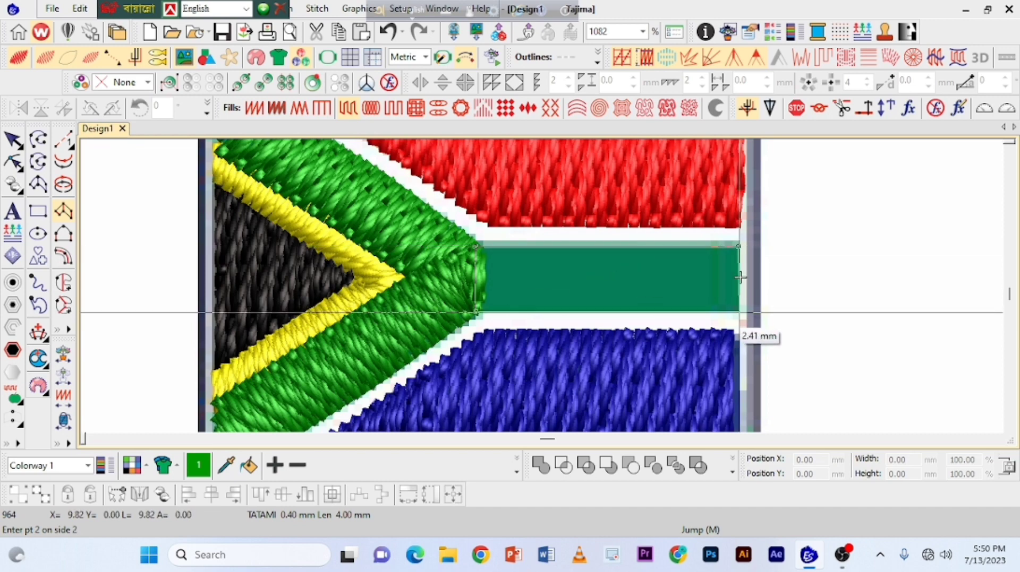
click(740, 278)
key(shift+z)
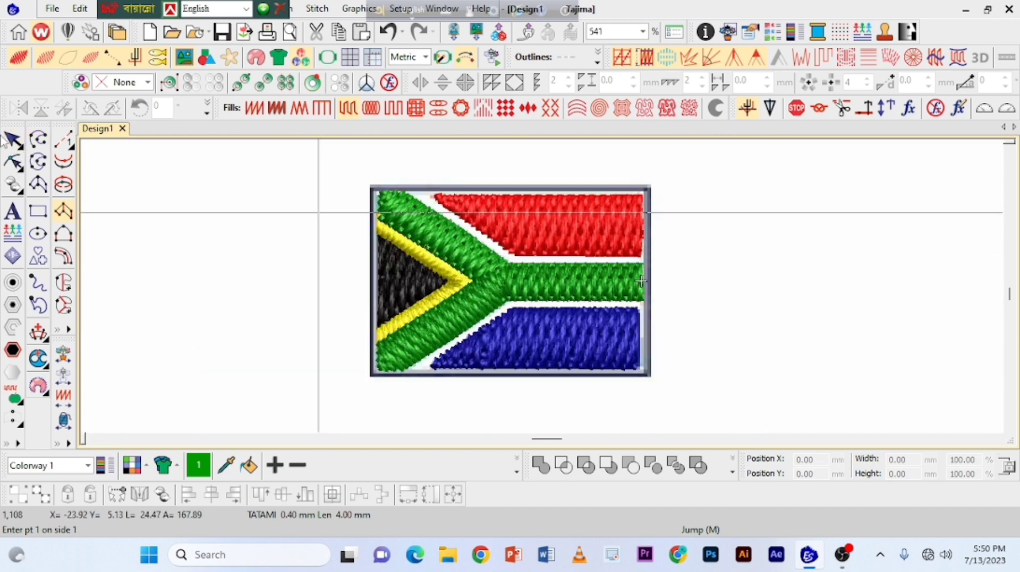
click(14, 140)
click(422, 193)
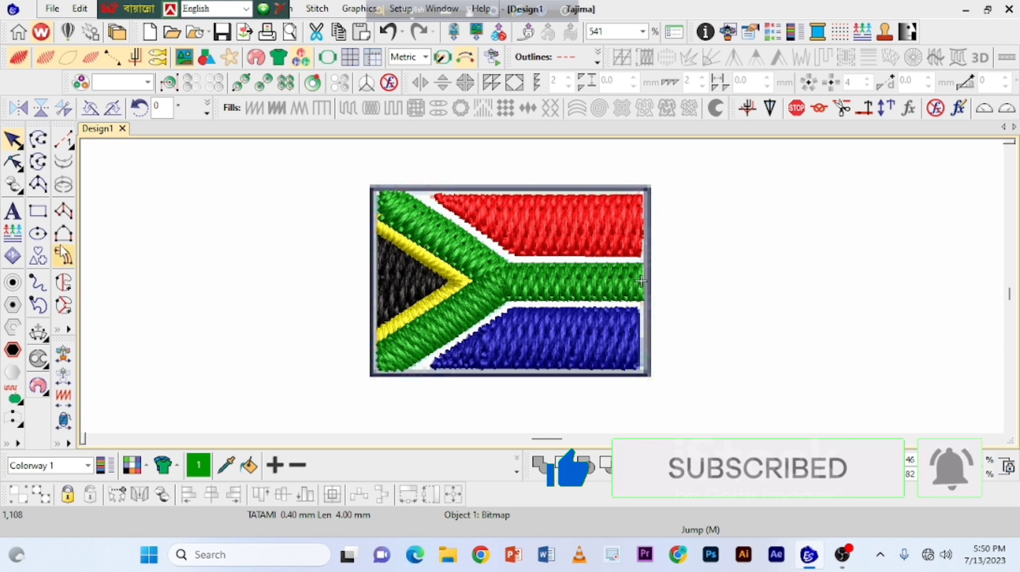
- Digitize the upper white stripe between the red and green areas as a Satin Column A object, about 17.7 mm wide and 5.3 mm high
click(62, 213)
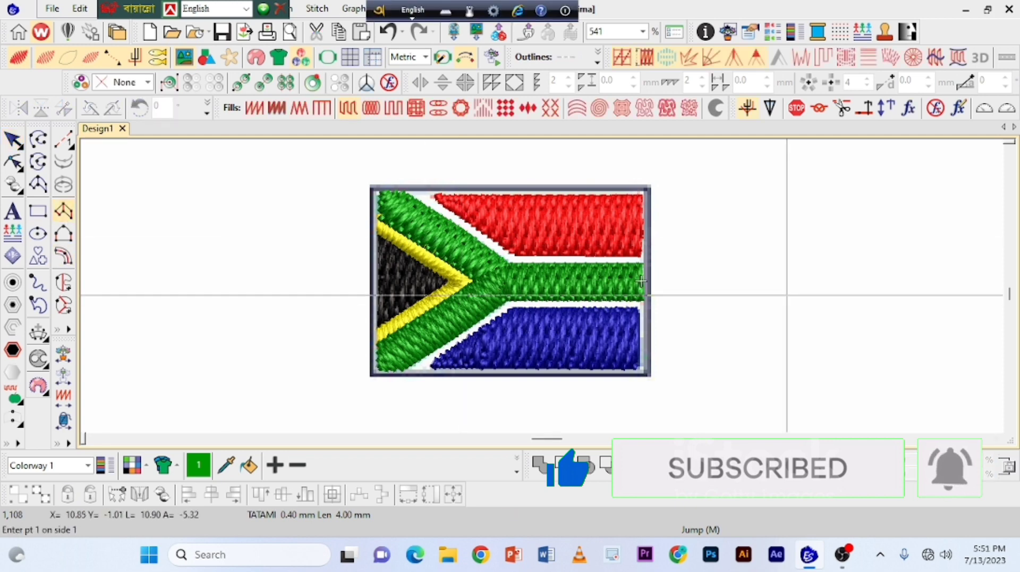
key(z)
click(741, 223)
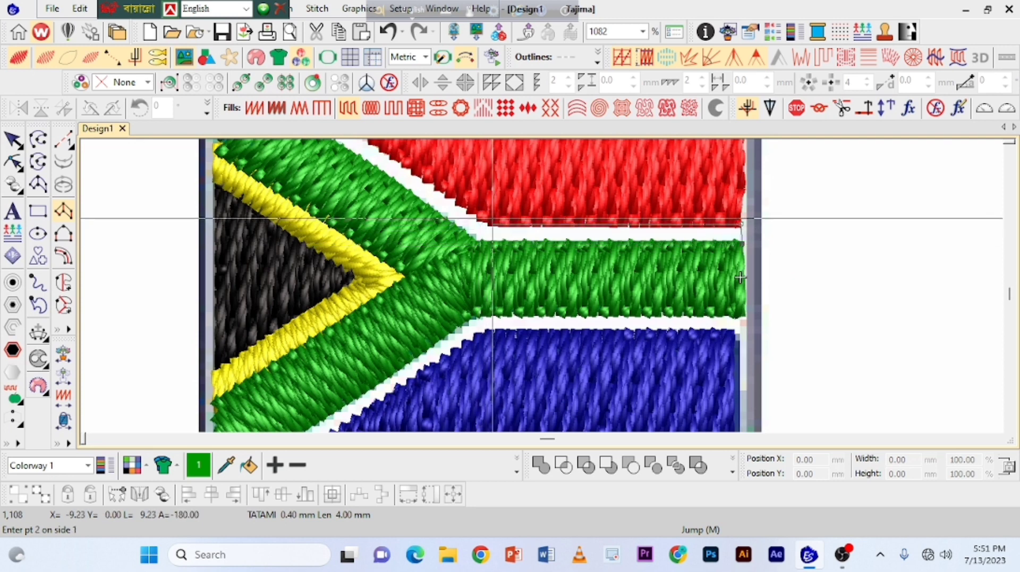
click(493, 223)
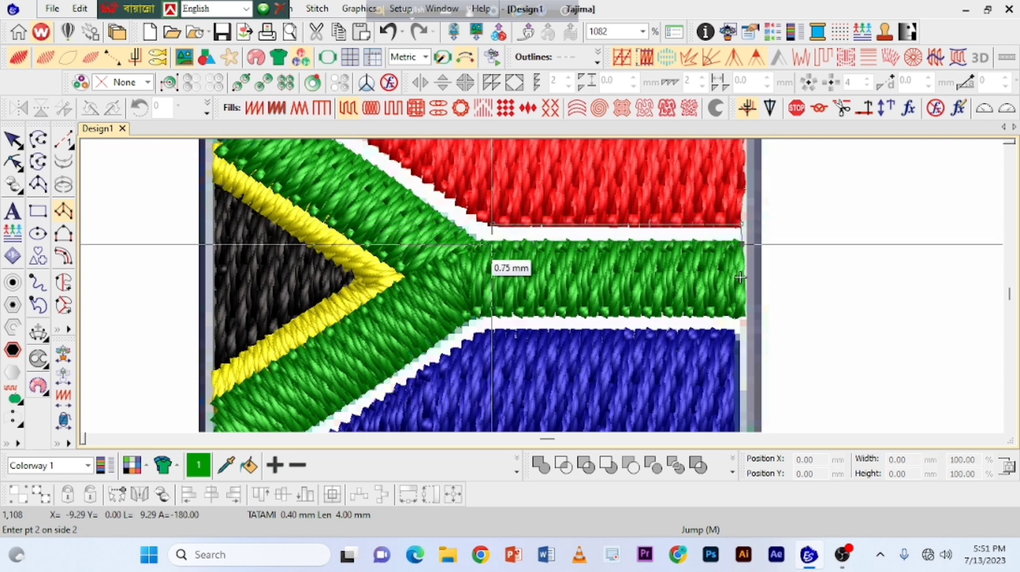
click(740, 277)
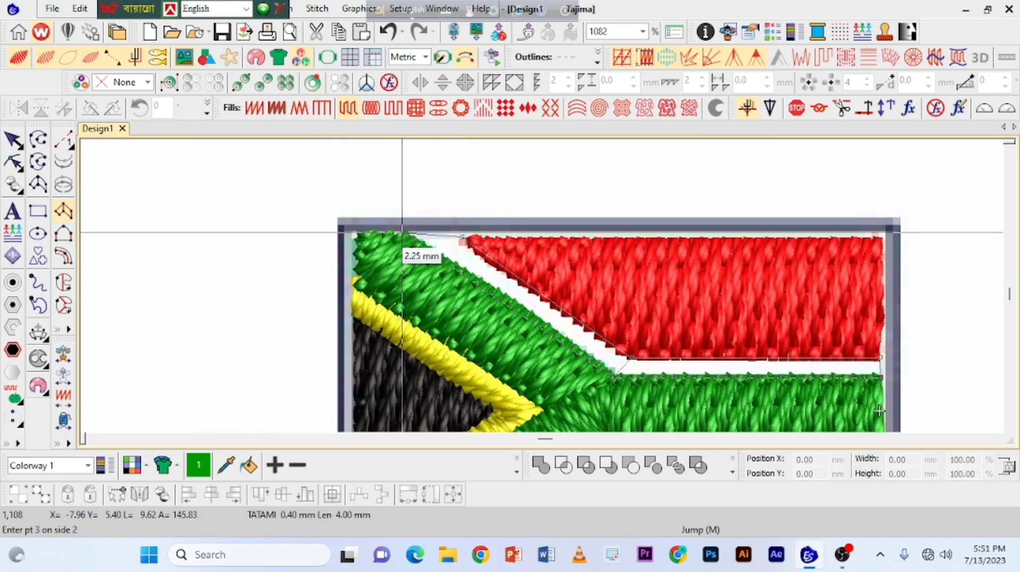
click(404, 234)
key(Return)
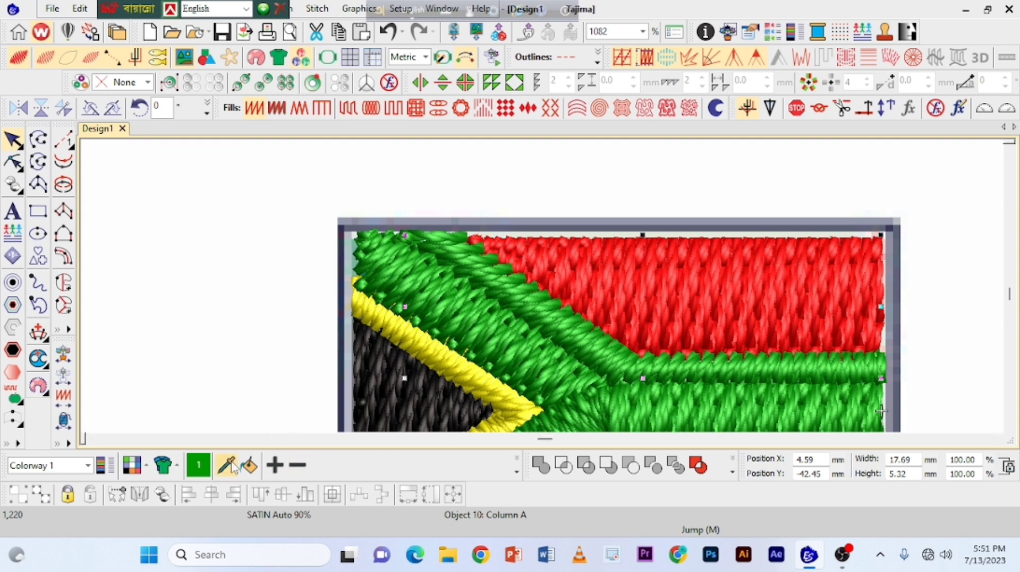
- Recolour the new upper satin stripe with purple thread colour 6
click(518, 472)
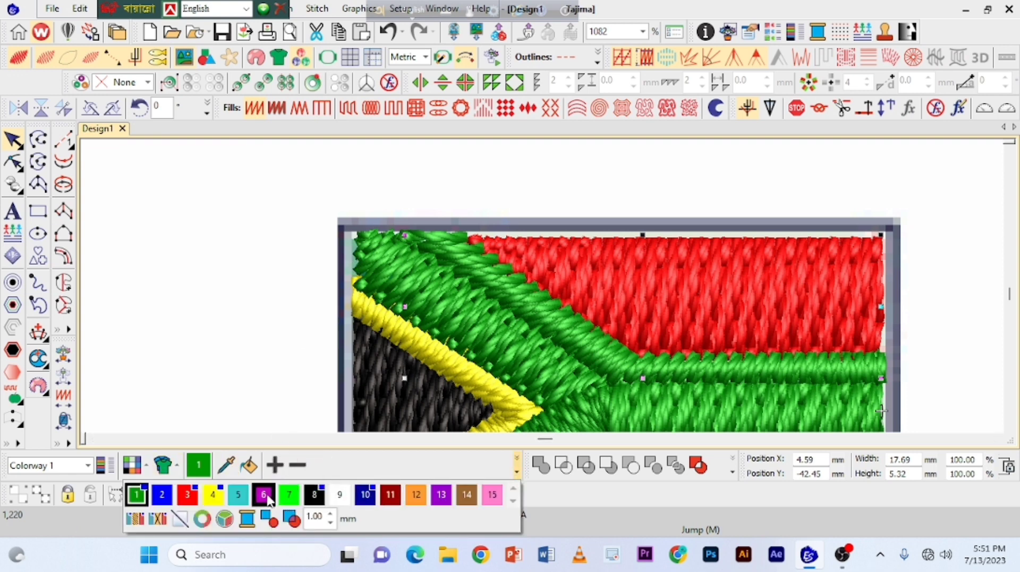
click(266, 492)
click(645, 410)
- Reshape the purple stripe by moving its bend and outer end points outward, widening its horizontal section to close the gaps
click(641, 372)
key(h)
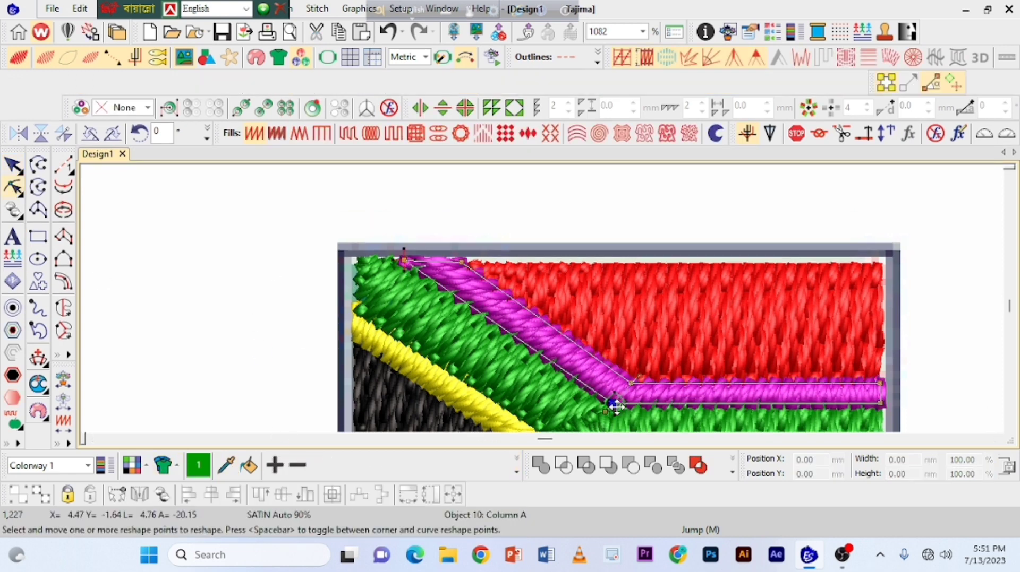
drag(615, 406, 617, 416)
drag(879, 405, 876, 381)
drag(631, 383, 627, 382)
drag(879, 410, 879, 416)
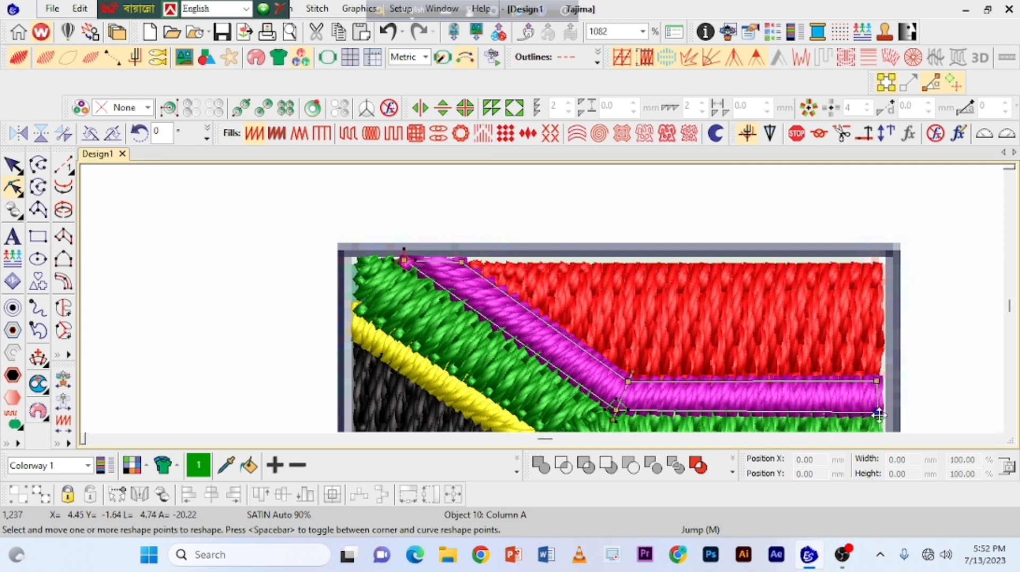
key(shift+z)
key(Escape)
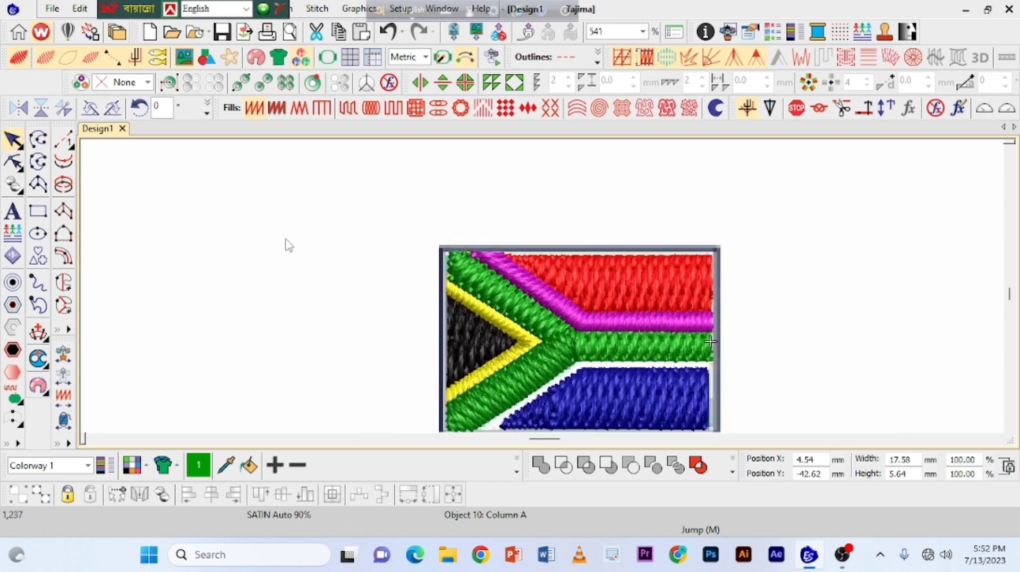
- Mirror a duplicate of the purple stripe across a horizontal reference line through the centre of the green band
click(80, 9)
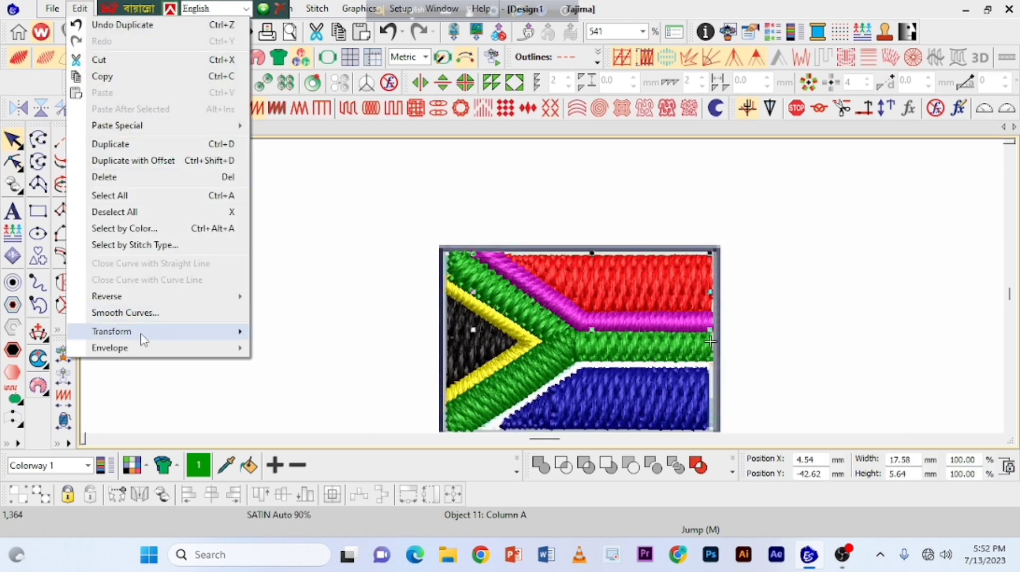
mouse_move(141, 336)
click(335, 364)
key(z)
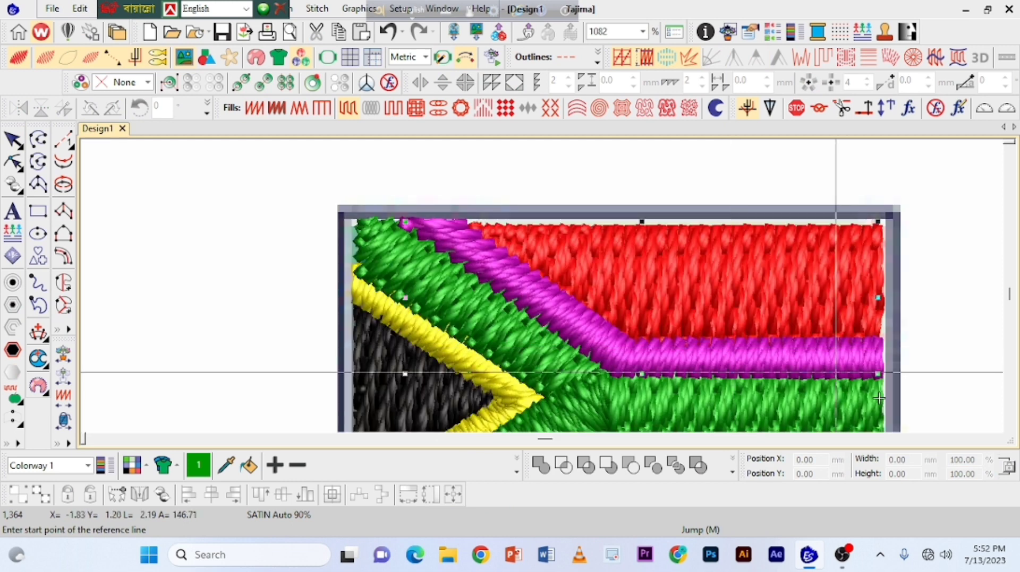
scroll(973, 407, down, 1)
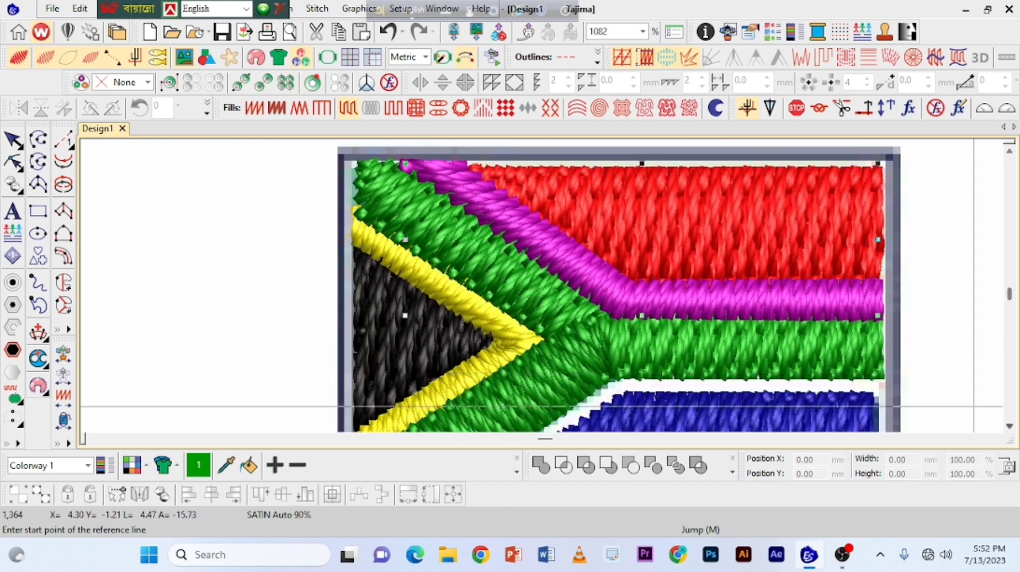
click(879, 347)
click(538, 348)
click(1009, 427)
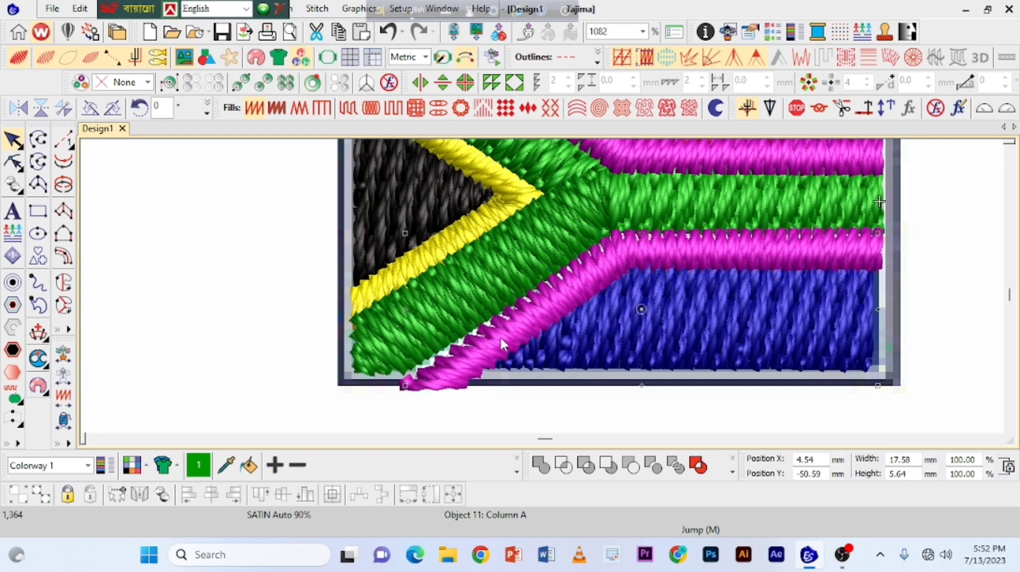
- Reshape the mirrored purple stripe by moving its lower diagonal end points outward to meet the green arm and the flag's lower edge
click(13, 162)
drag(405, 412, 365, 402)
drag(462, 410, 435, 403)
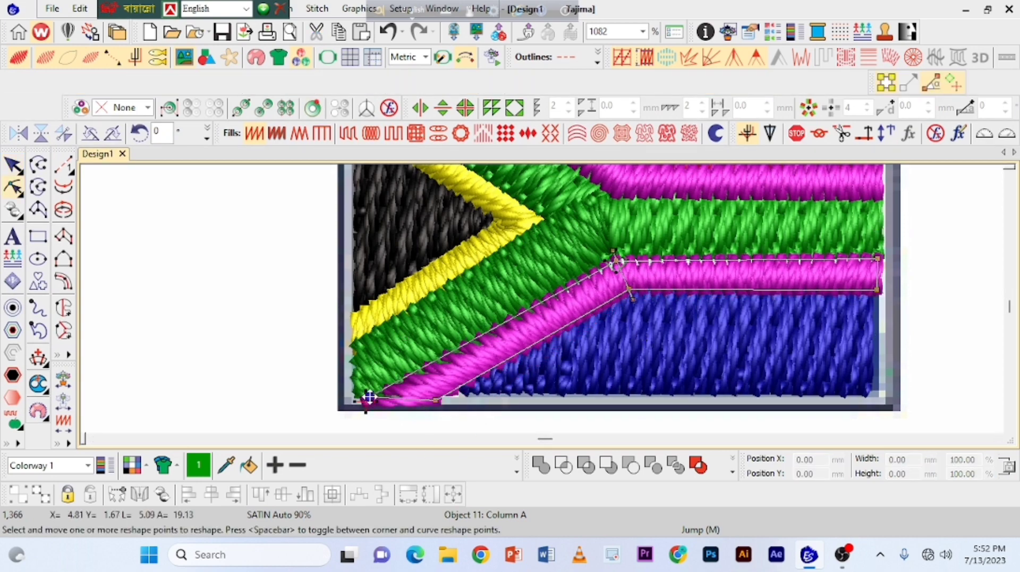
drag(365, 402, 370, 396)
drag(435, 403, 447, 396)
drag(370, 396, 377, 396)
click(14, 169)
click(122, 255)
key(shift+z)
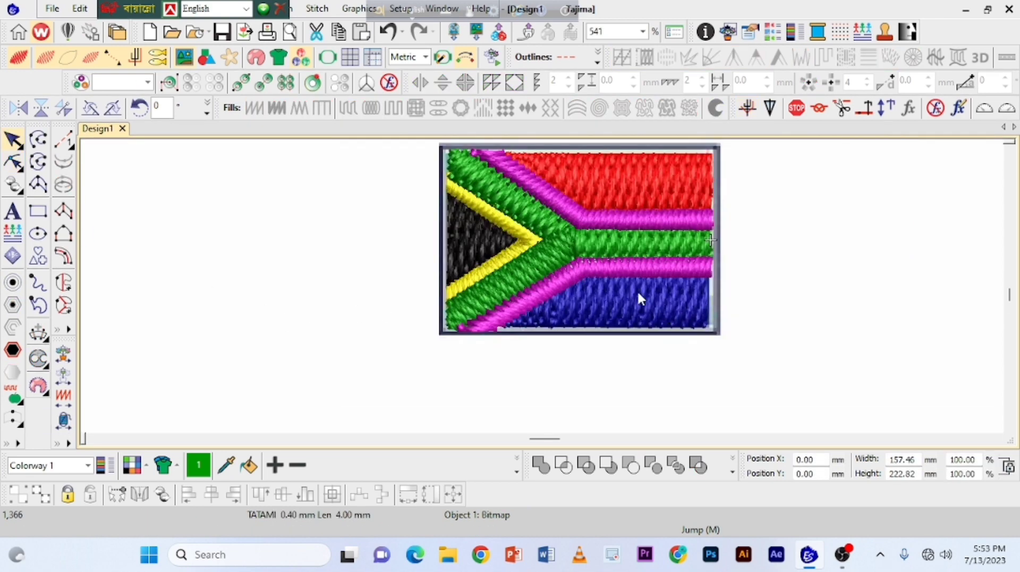
click(1009, 154)
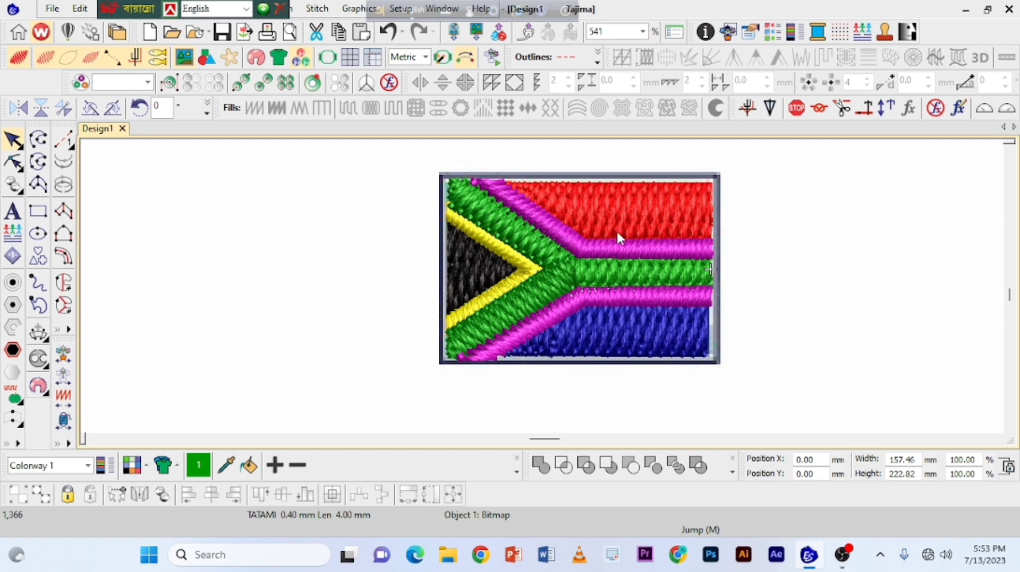
- Set the first underlay type of the red area to Tatami in its object properties
click(661, 212)
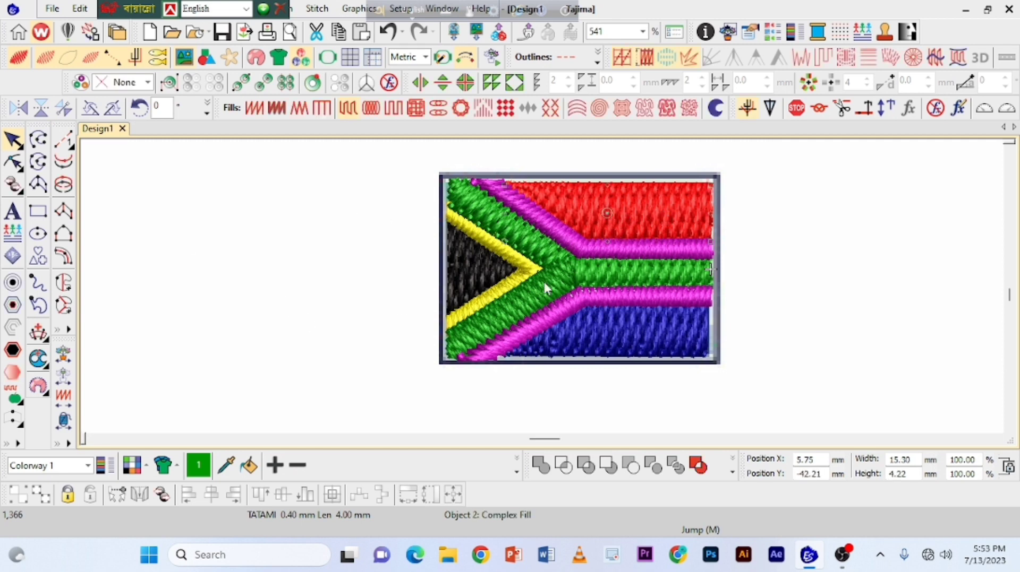
click(634, 206)
click(640, 214)
click(532, 241)
click(517, 261)
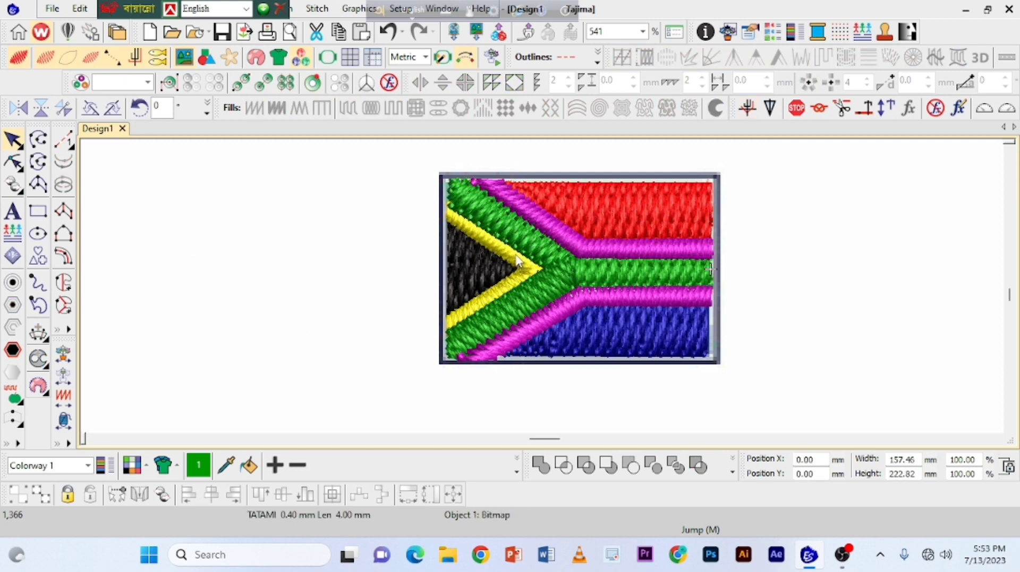
click(622, 219)
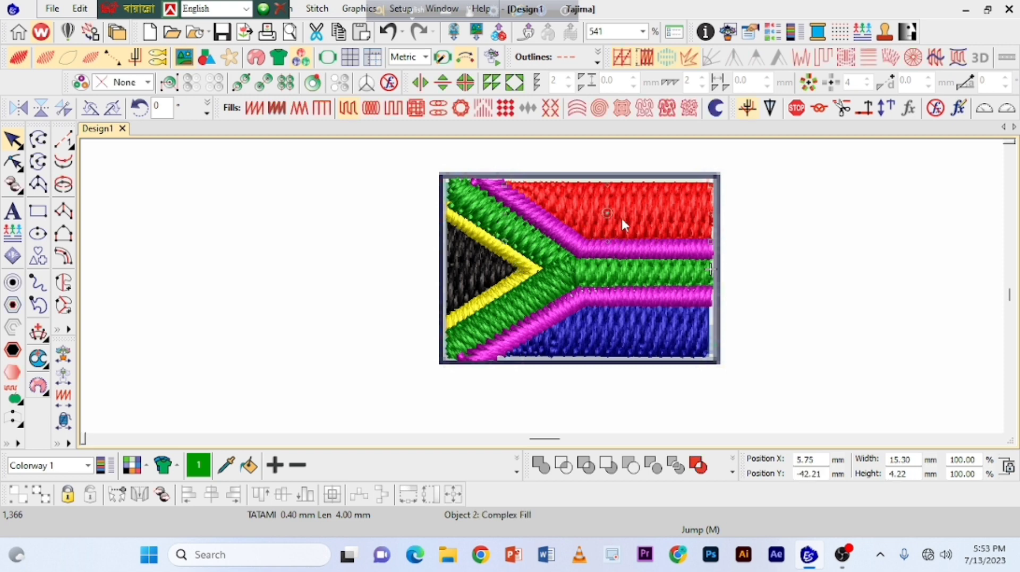
click(748, 33)
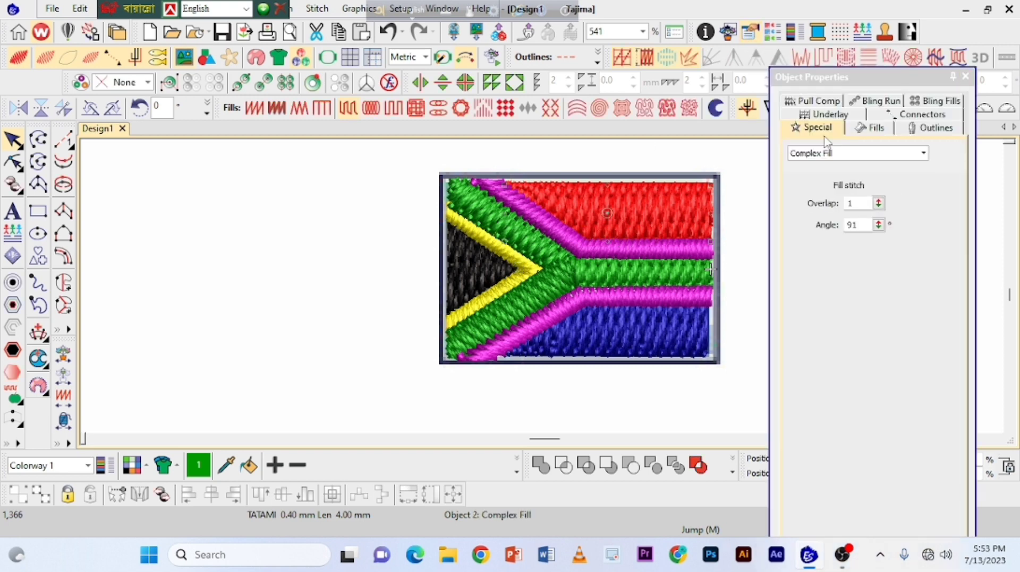
click(828, 114)
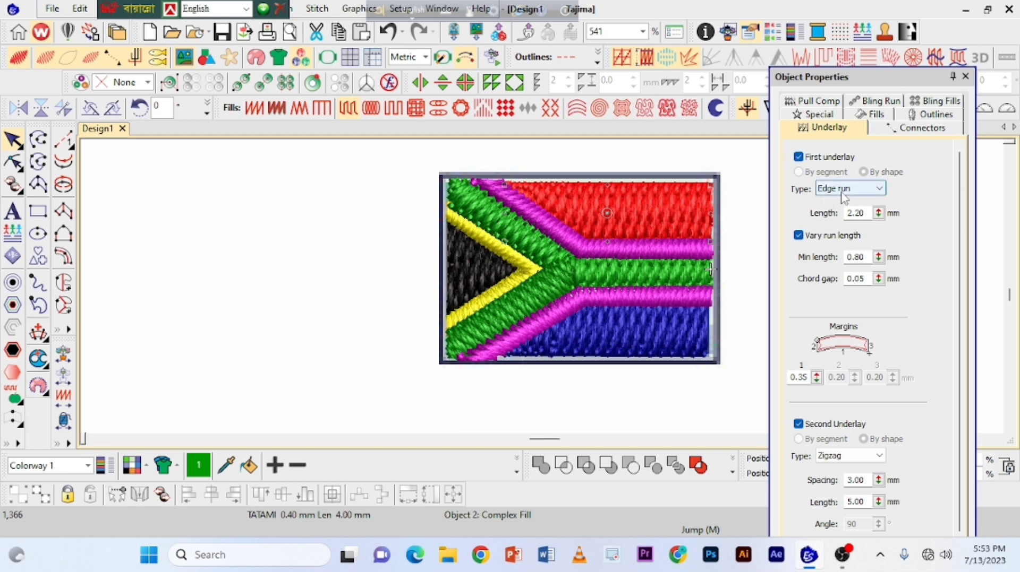
click(874, 191)
click(841, 223)
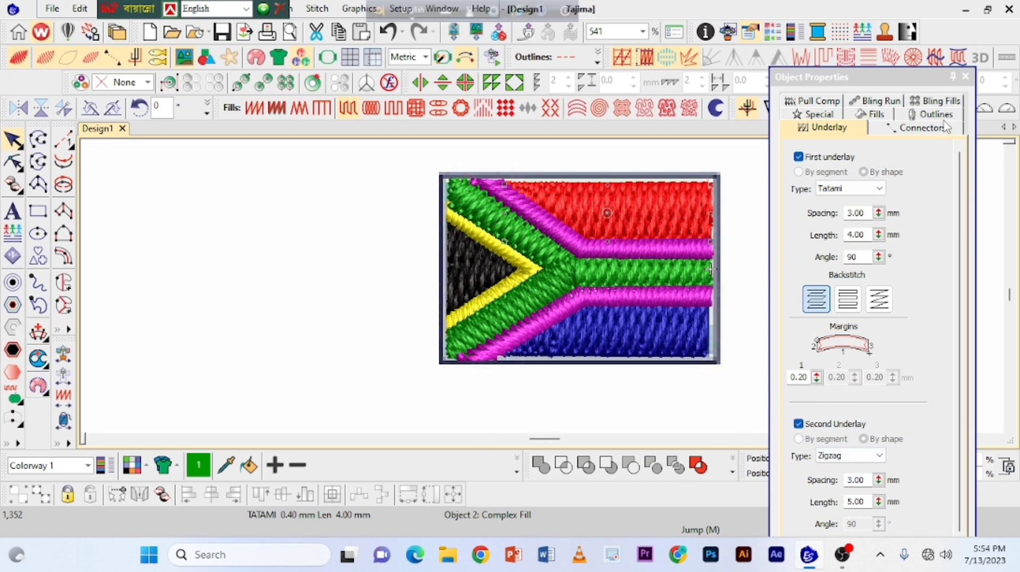
click(747, 229)
click(648, 221)
click(963, 76)
click(320, 215)
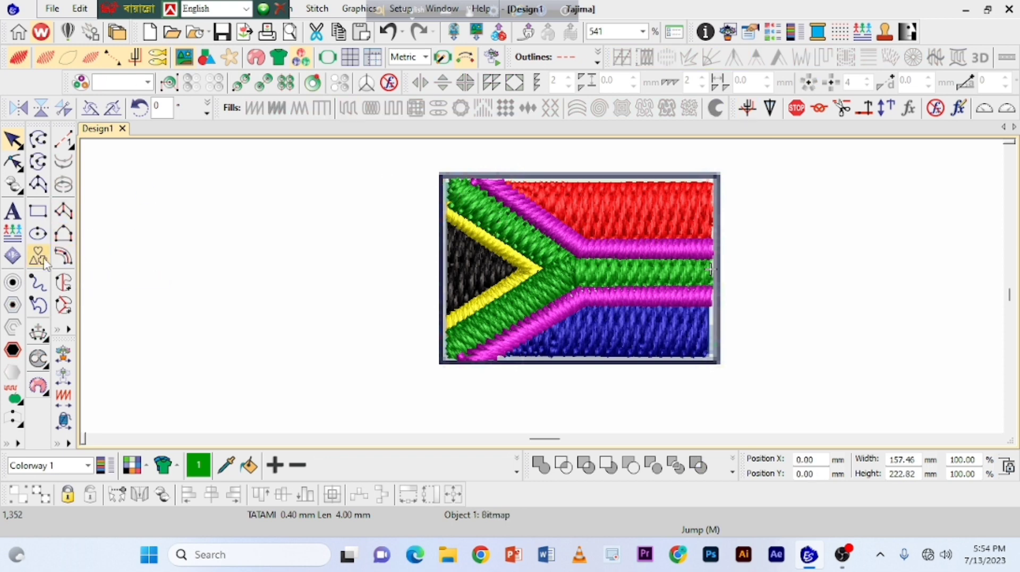
- Digitize a Satin Column A border around the flag's outer frame, about 20.75 mm wide and 14.21 mm high
click(64, 210)
key(z)
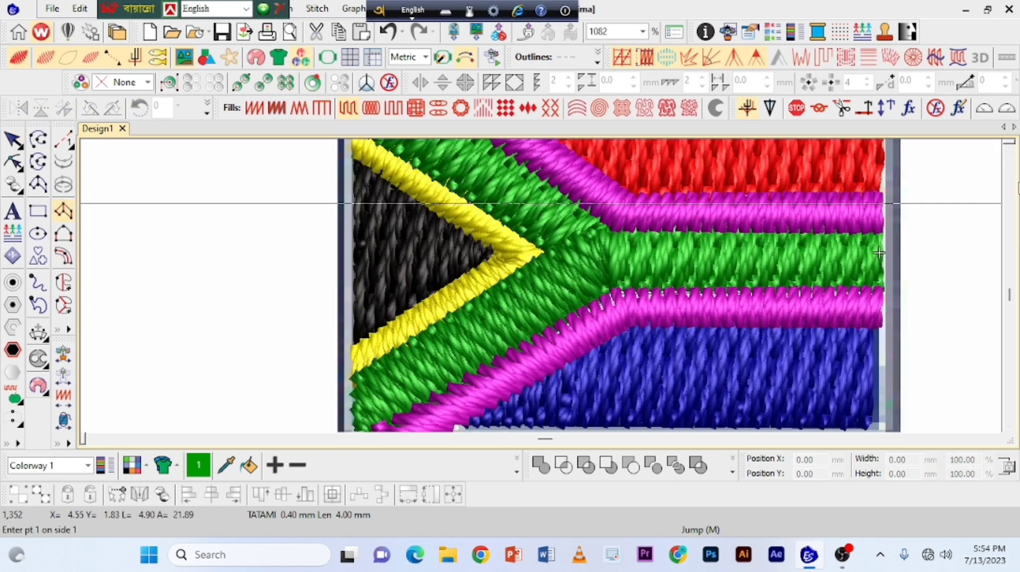
scroll(879, 253, up, 3)
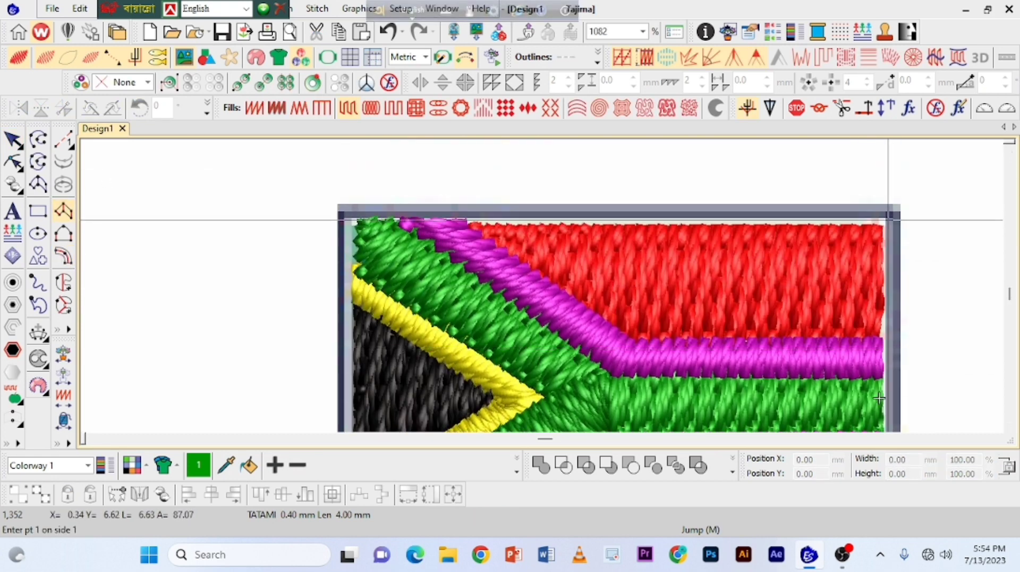
click(888, 216)
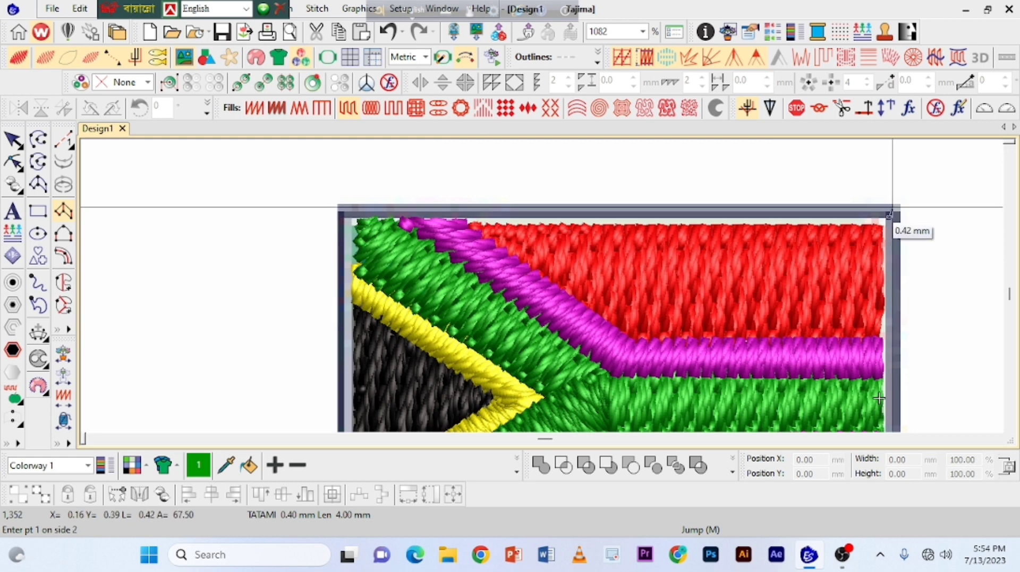
click(344, 214)
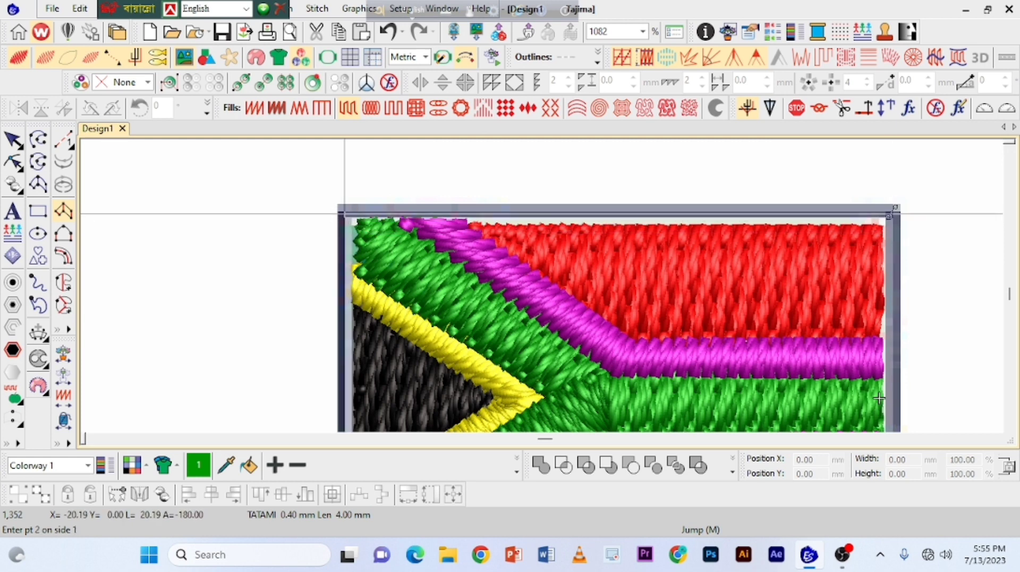
click(343, 215)
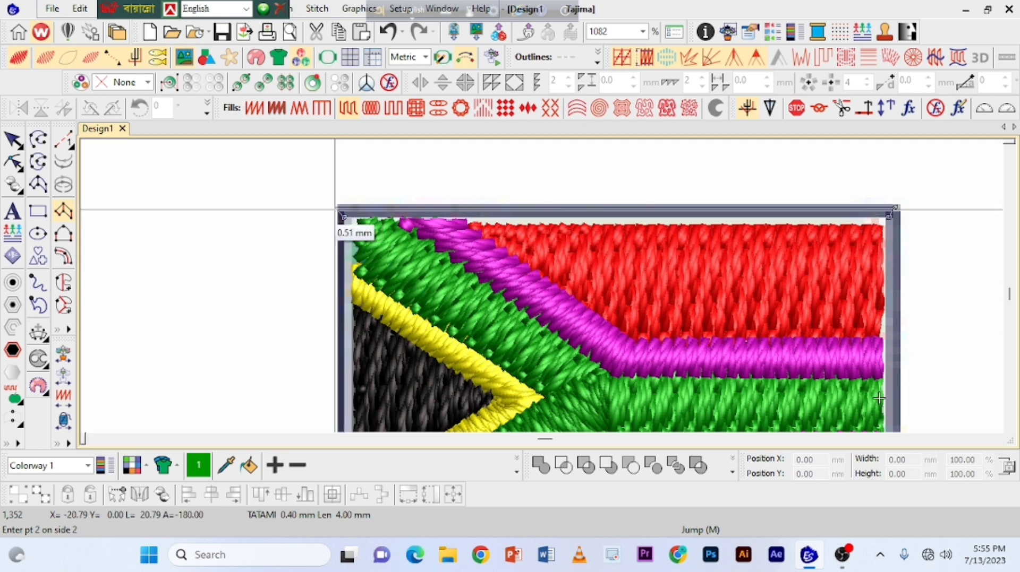
click(336, 208)
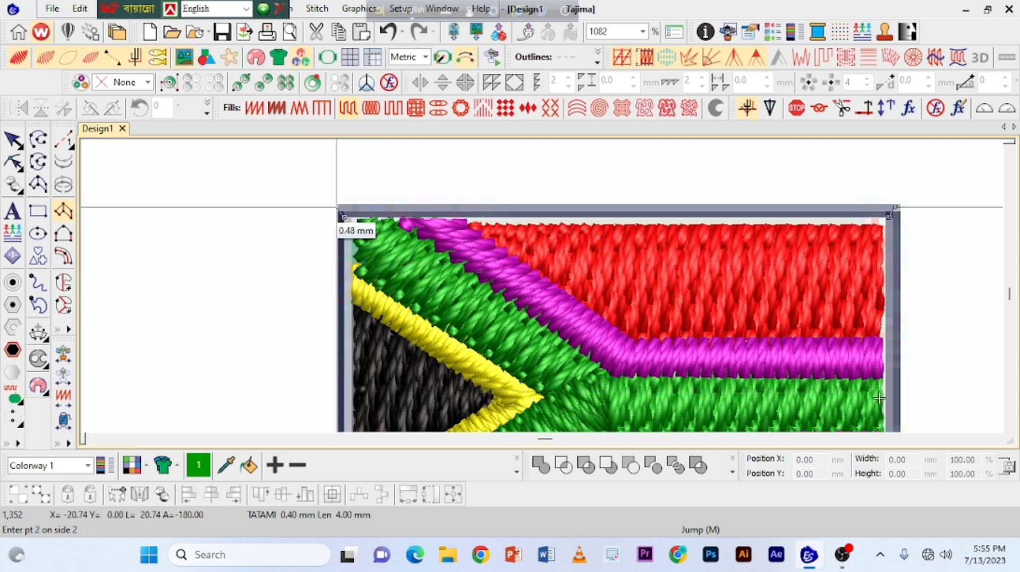
scroll(336, 207, down, 1)
scroll(589, 401, up, 1)
scroll(526, 410, down, 1)
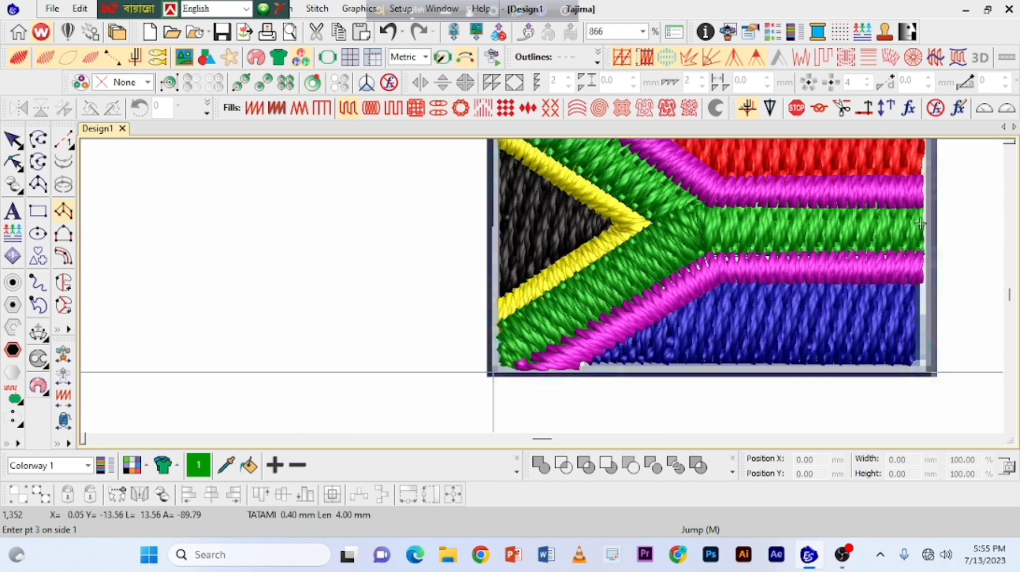
click(491, 370)
click(489, 377)
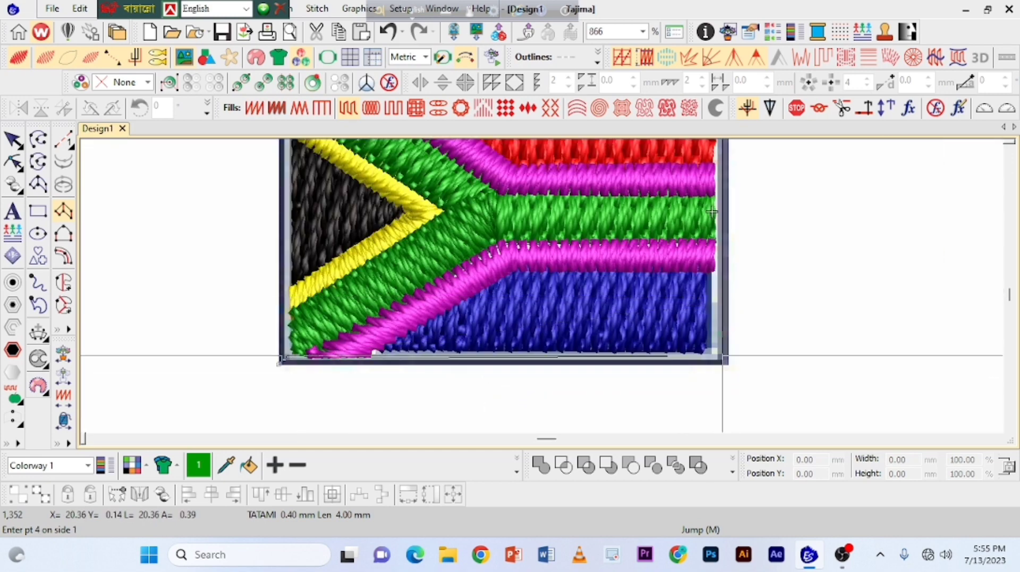
click(725, 365)
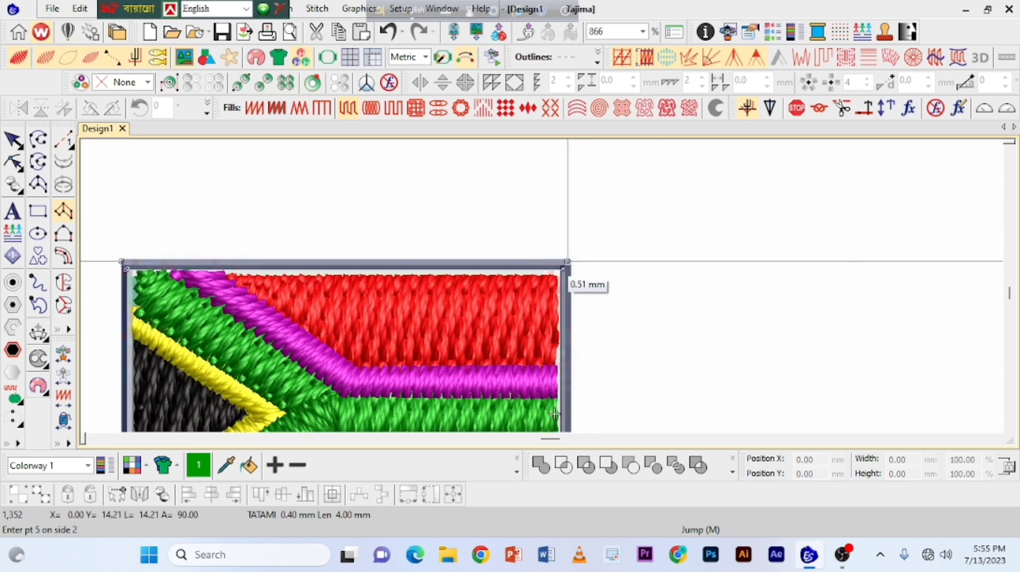
click(564, 269)
key(Return)
key(Escape)
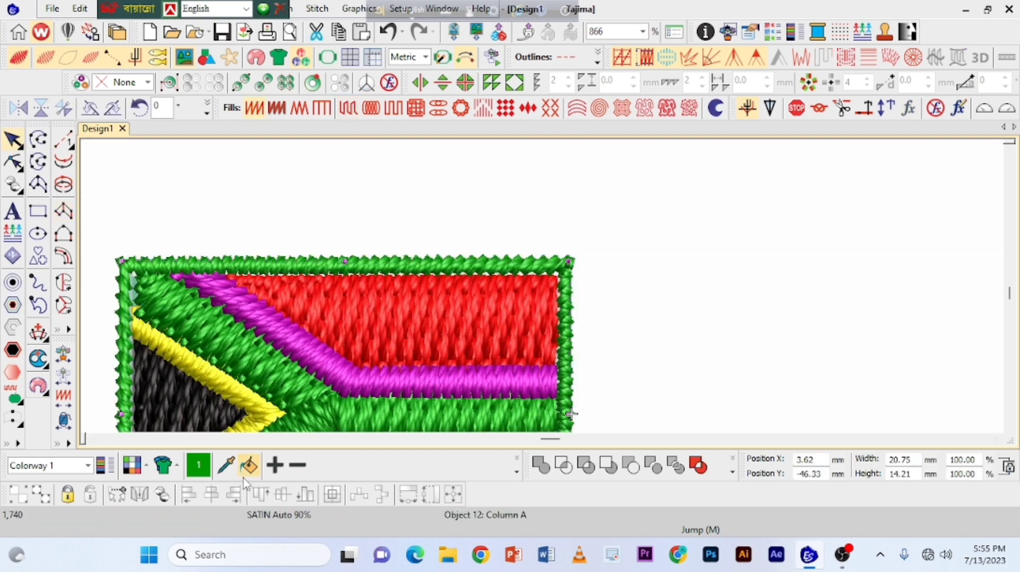
- Recolour the new border with black thread colour 8
click(517, 472)
click(313, 494)
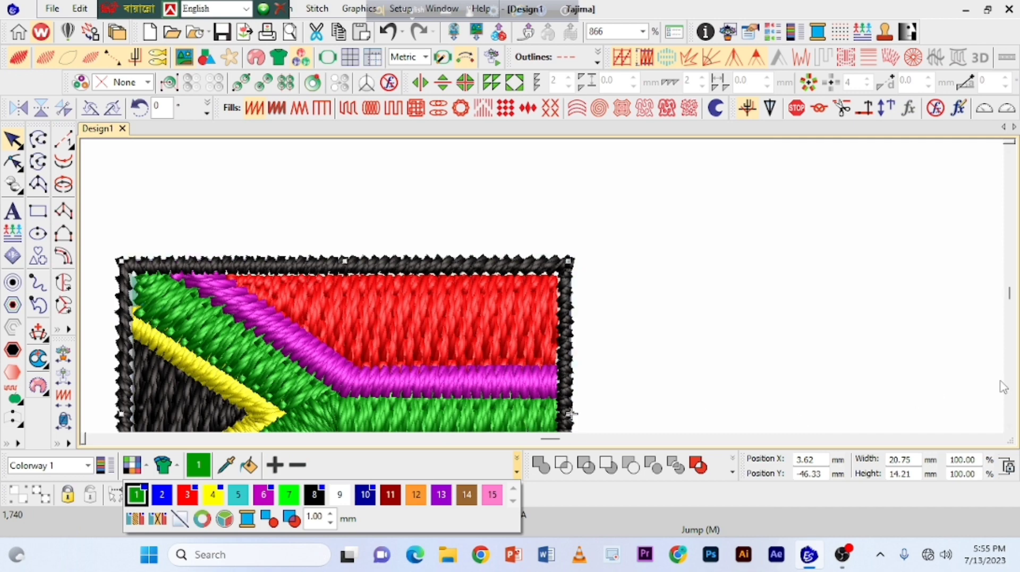
click(1009, 429)
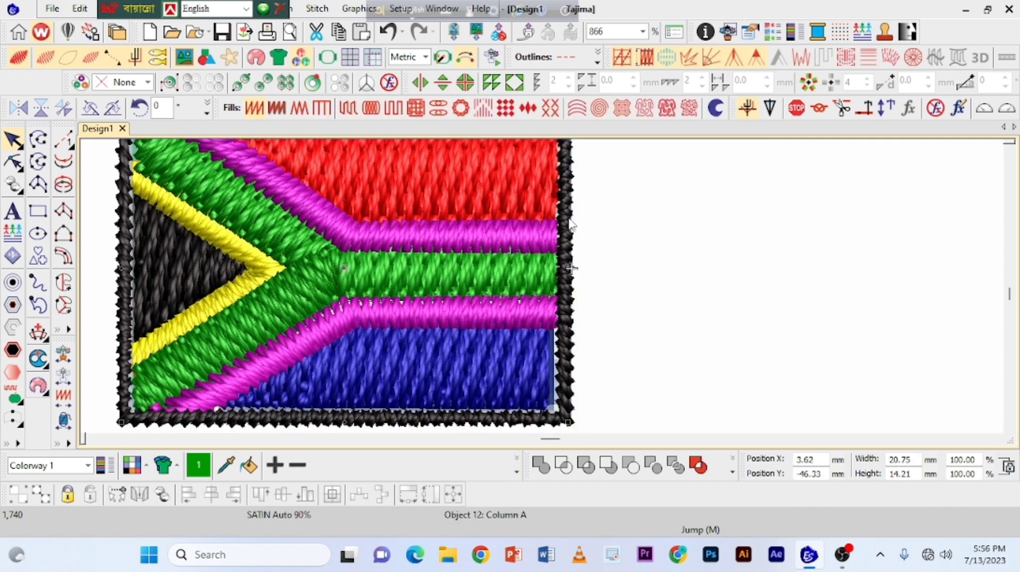
- Reshape the black border by moving its upper-left outer corner point slightly inward, and check the other corners
key(shift+z)
key(z)
scroll(150, 203, up, 1)
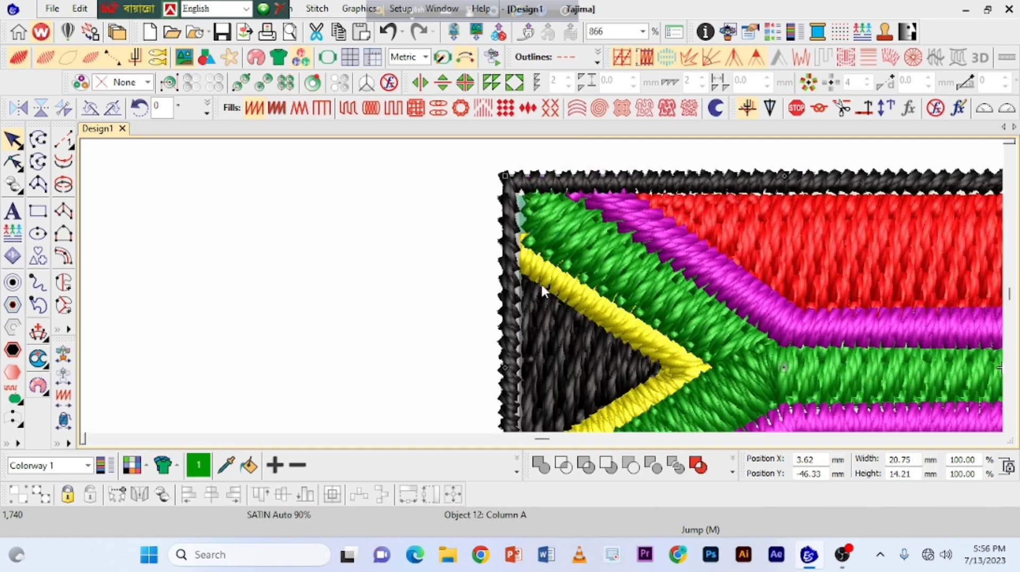
key(h)
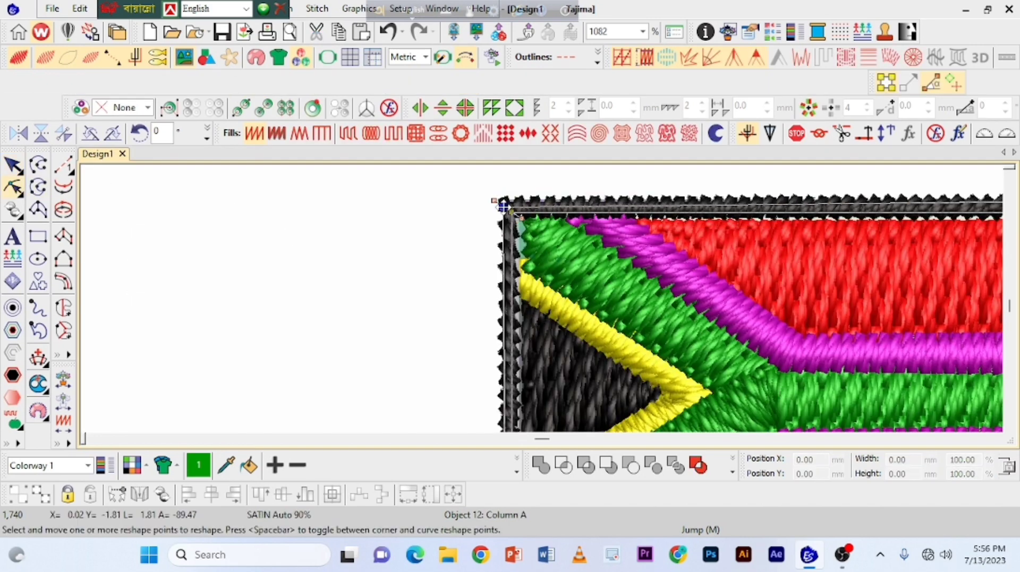
drag(503, 207, 504, 208)
click(997, 440)
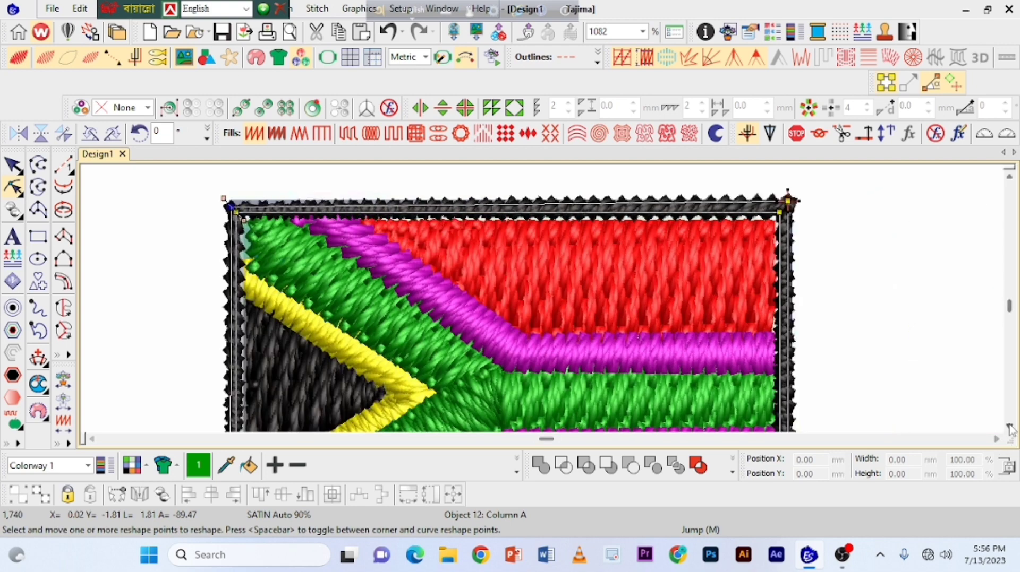
click(1011, 431)
click(1011, 432)
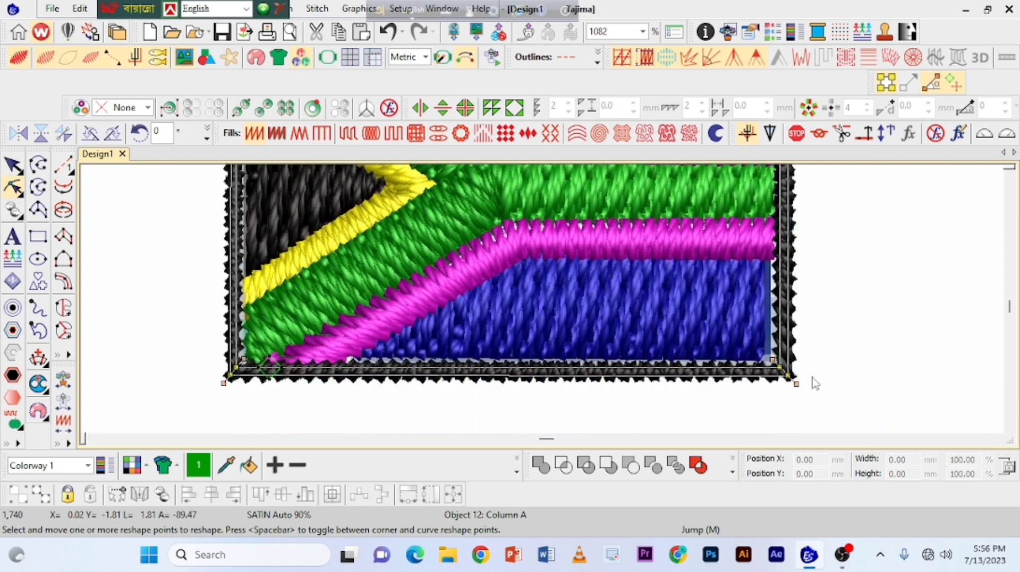
key(shift+z)
click(1009, 152)
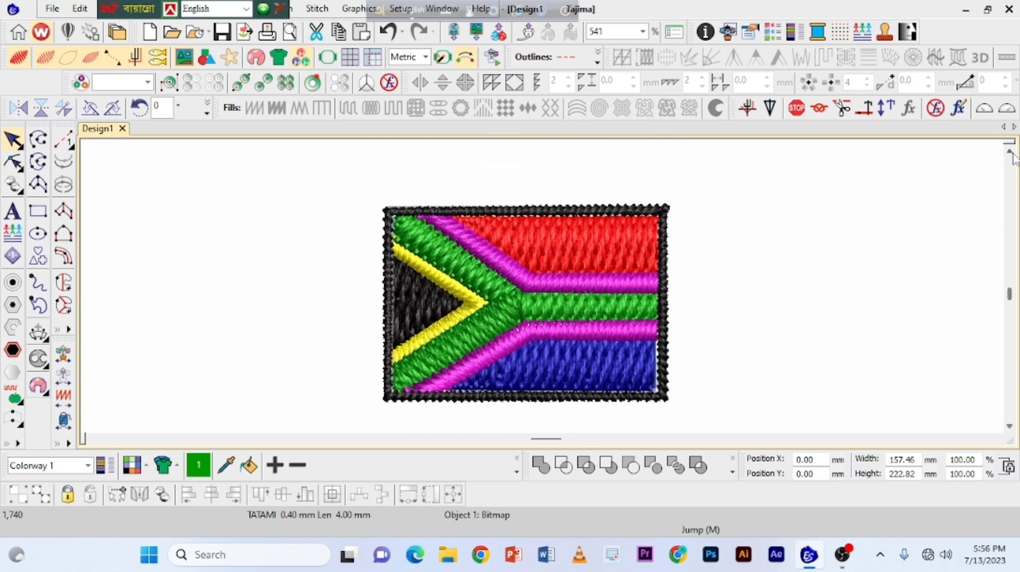
- Try to nudge the black border's upper-left outer corner point upward, and undo the move
click(429, 209)
key(h)
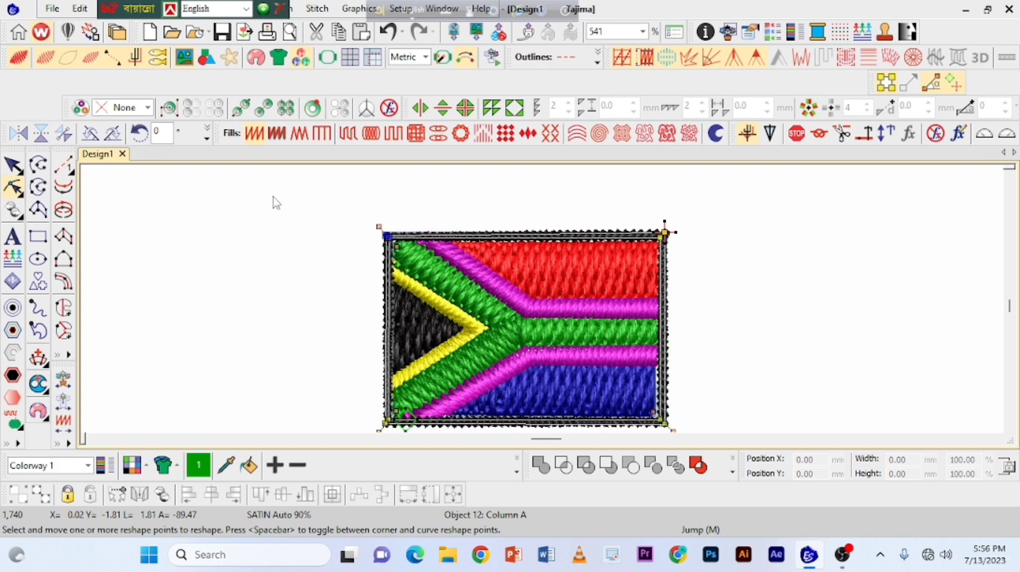
key(Up)
key(Up)
key(Up)
key(Up)
key(Up)
key(Up)
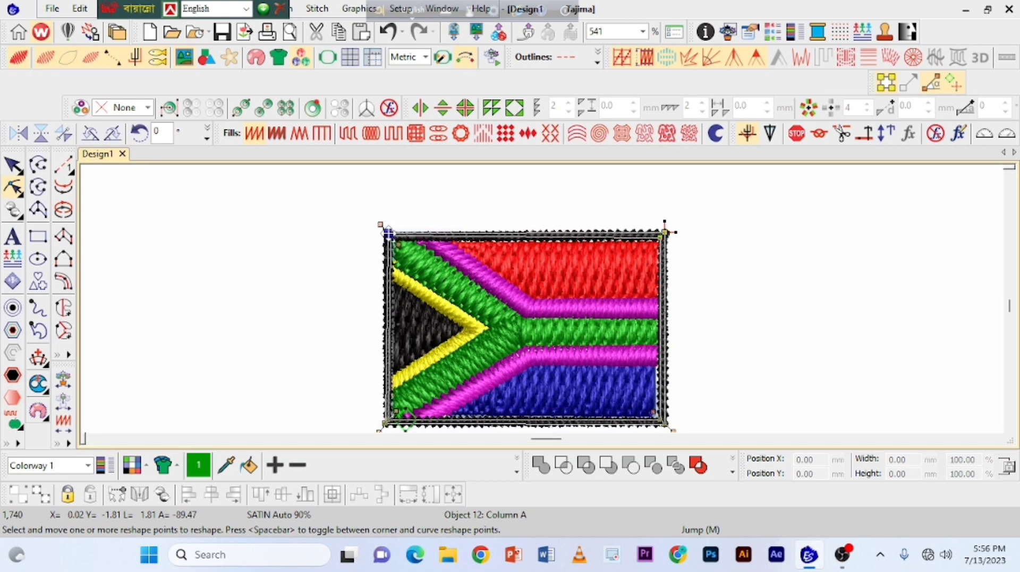
key(ctrl+z)
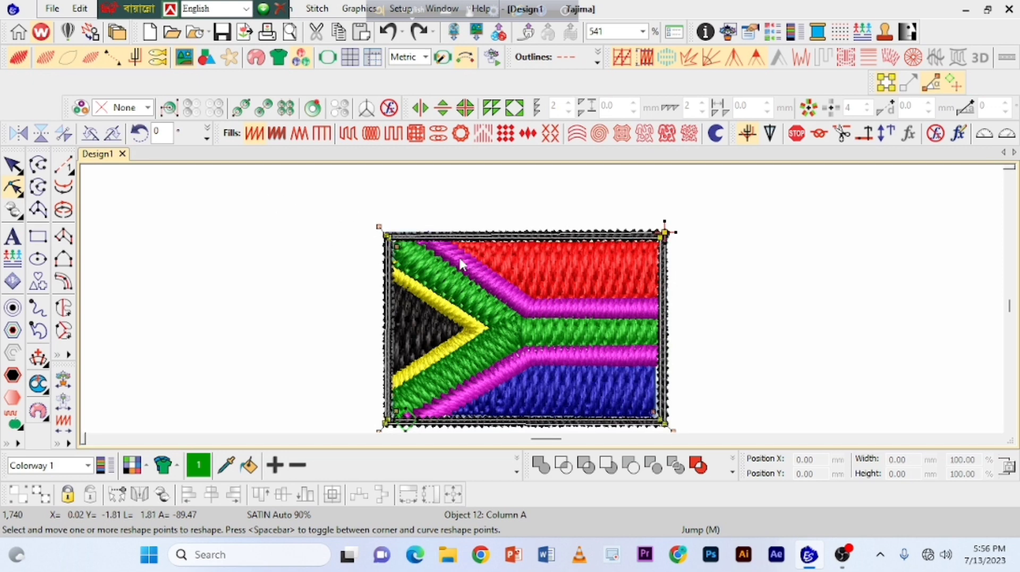
- Reshape the upper green diagonal band by adjusting its two upper-left end points to meet the black border
click(13, 166)
click(514, 308)
click(15, 163)
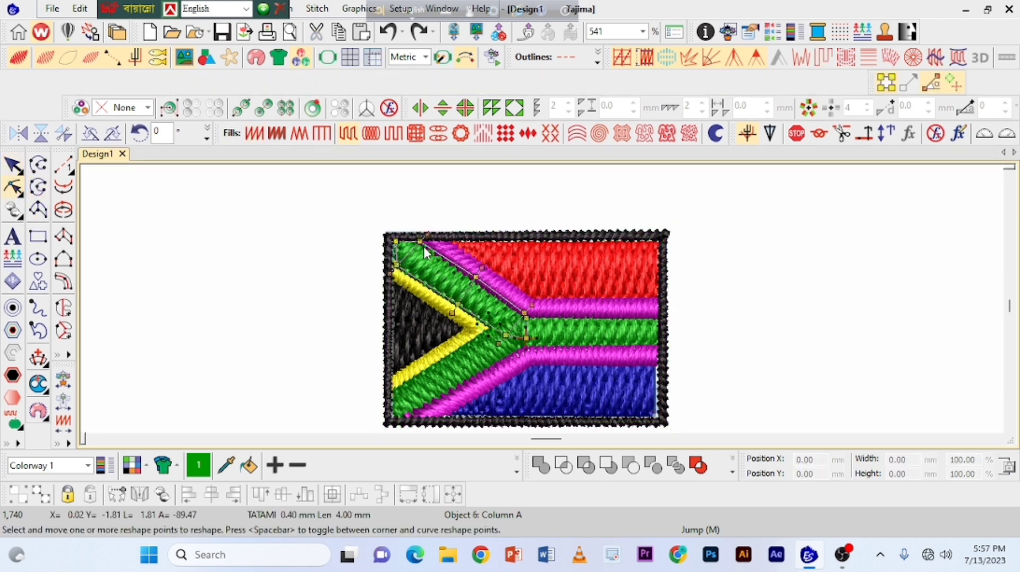
click(425, 247)
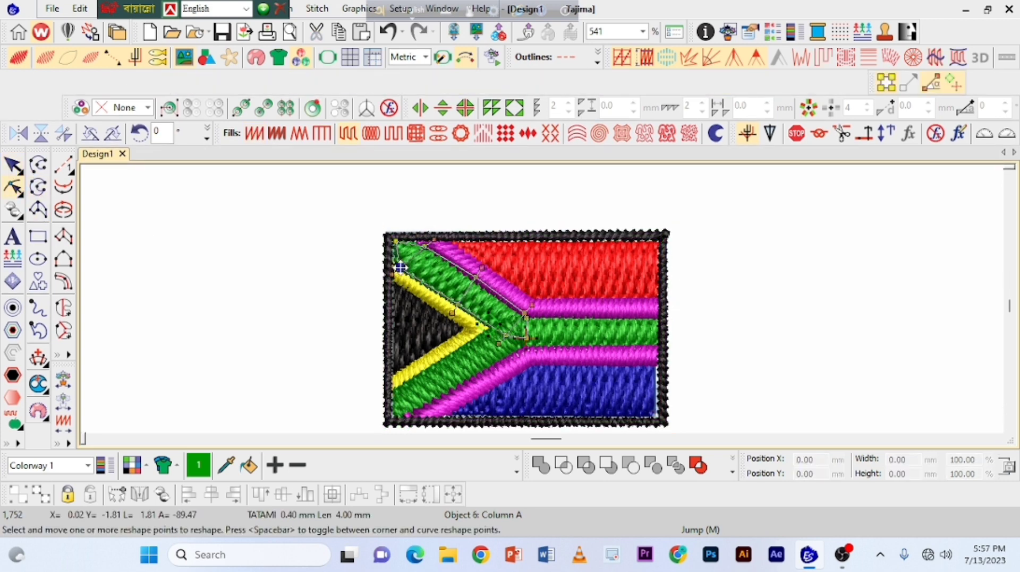
drag(400, 268, 395, 243)
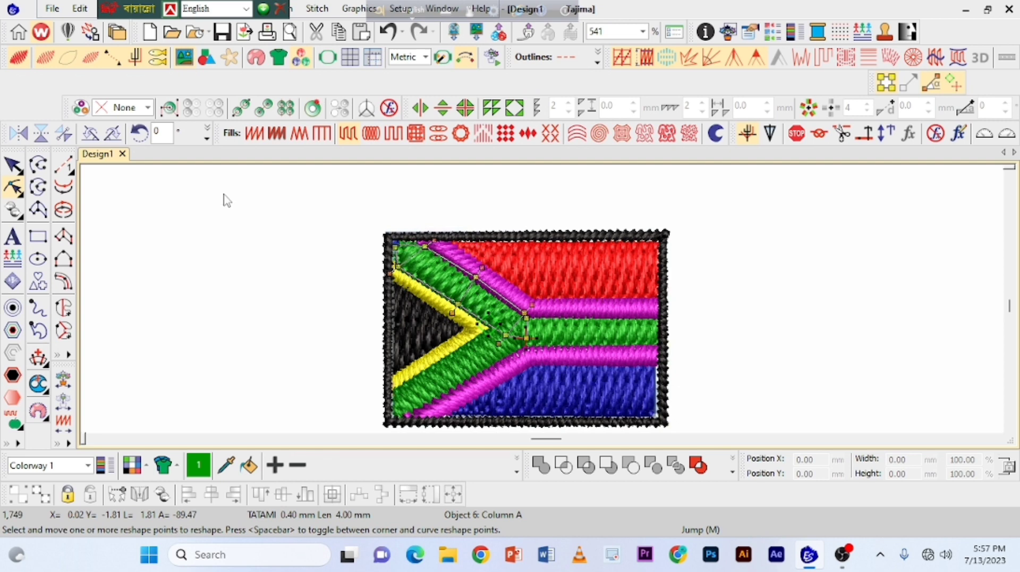
key(Escape)
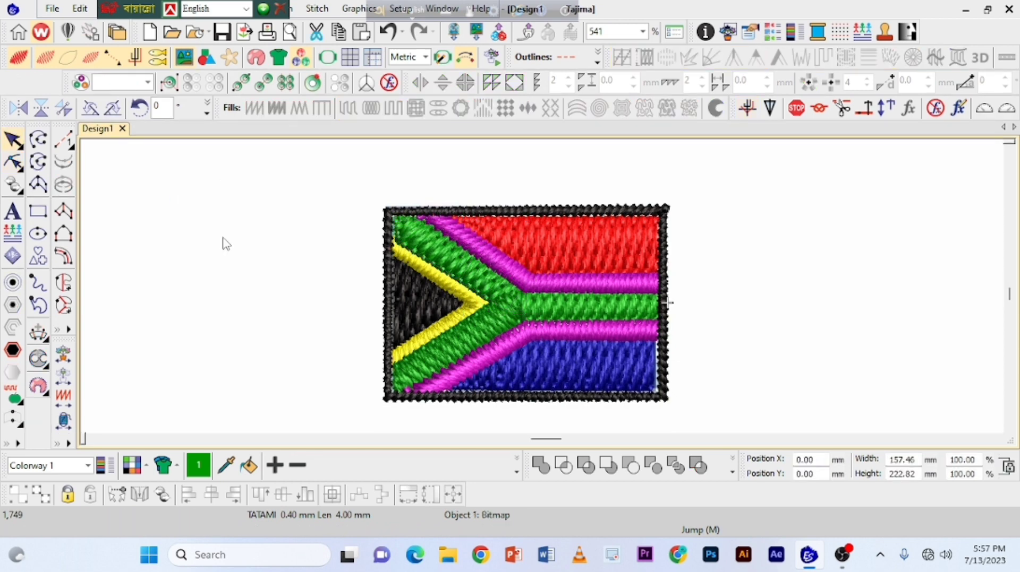
- Reshape the blue fill by adjusting its lower-right and upper-right corner points against the black border
click(627, 380)
click(12, 163)
drag(654, 416, 657, 418)
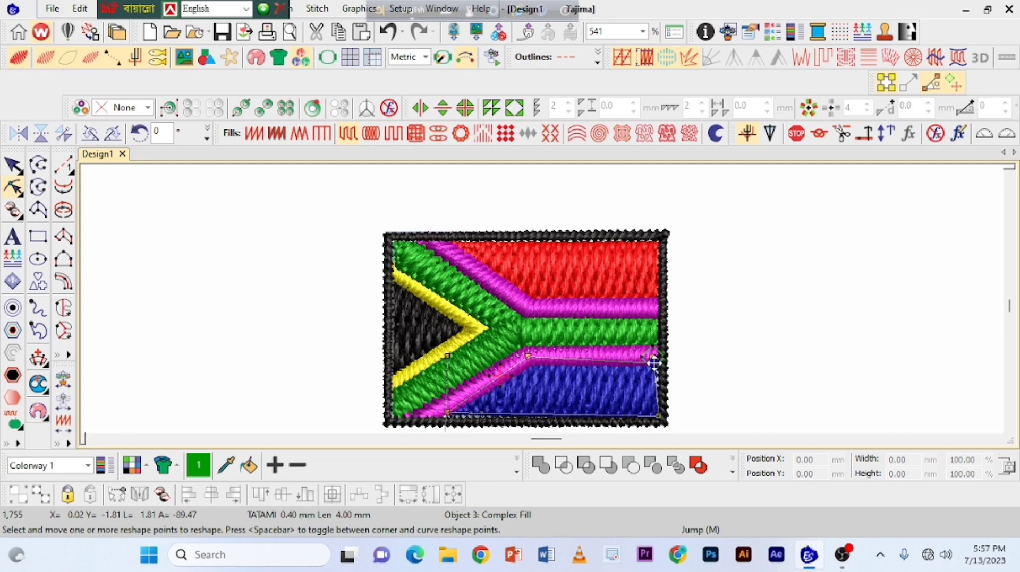
drag(665, 365, 659, 362)
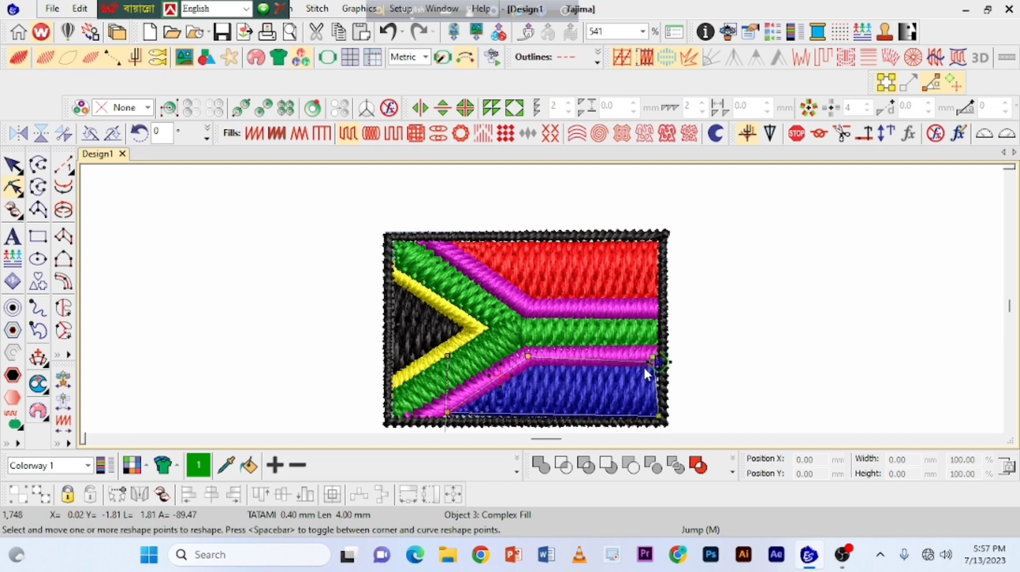
key(Escape)
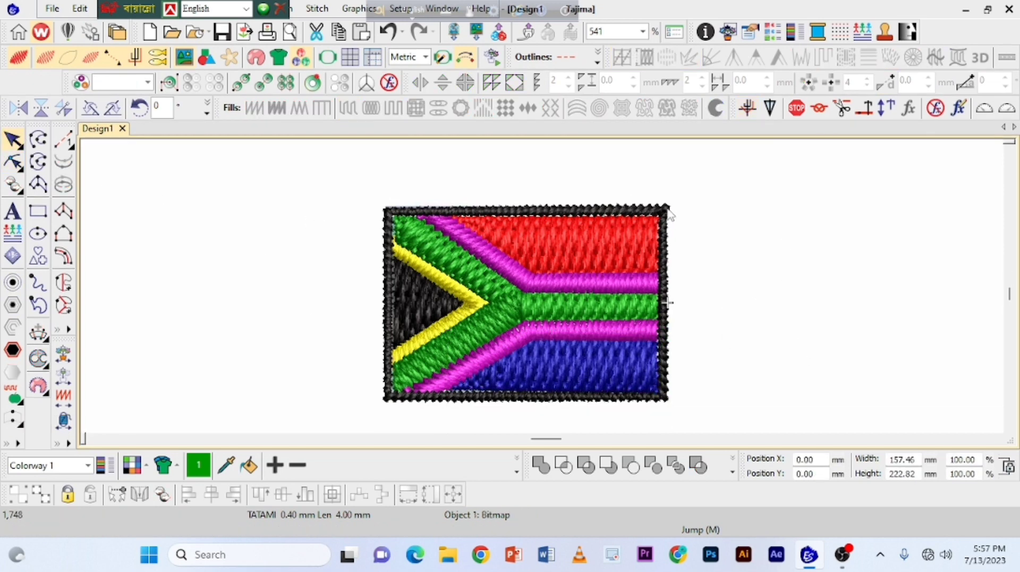
- Check the reshape points at the black border's upper-left corner, and deselect the border
click(404, 208)
click(13, 162)
scroll(321, 241, down, 1)
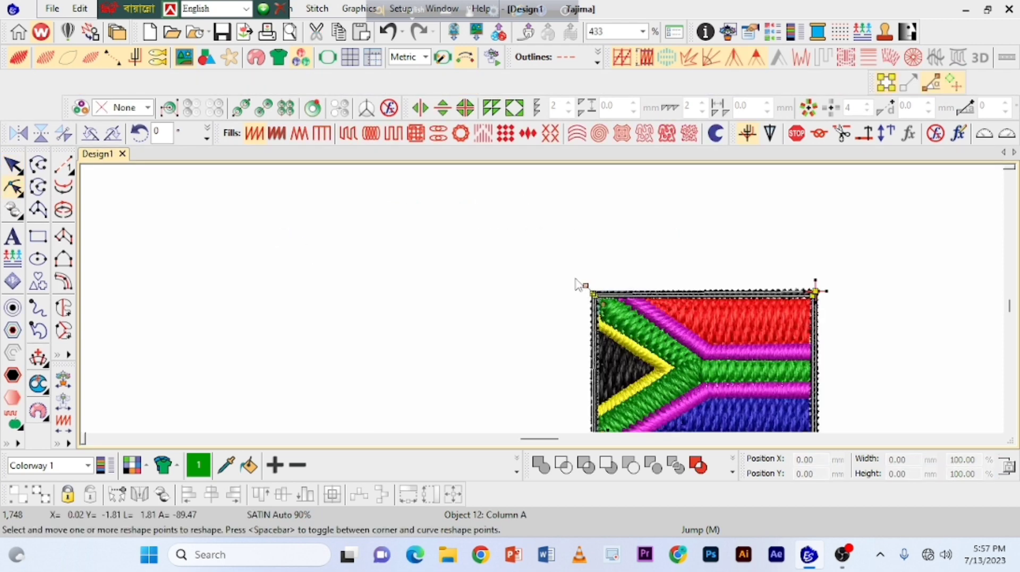
drag(575, 279, 593, 291)
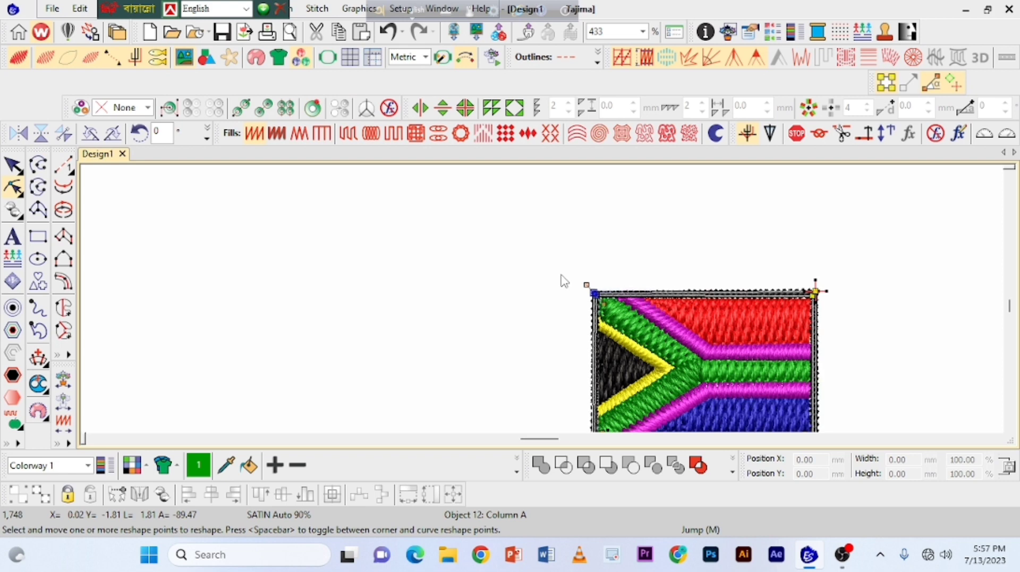
click(13, 165)
scroll(644, 316, right, 3)
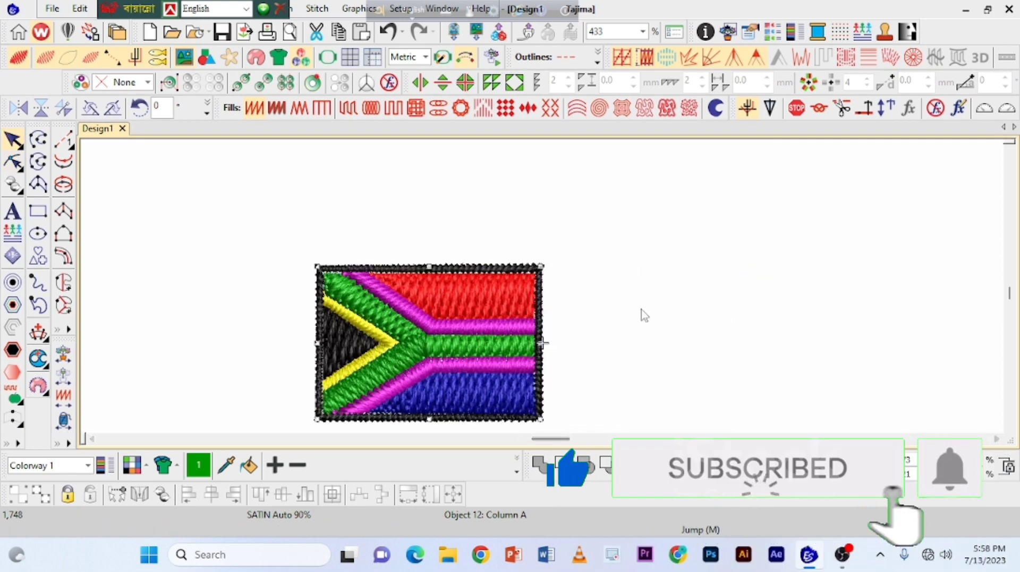
scroll(149, 184, down, 1)
click(446, 379)
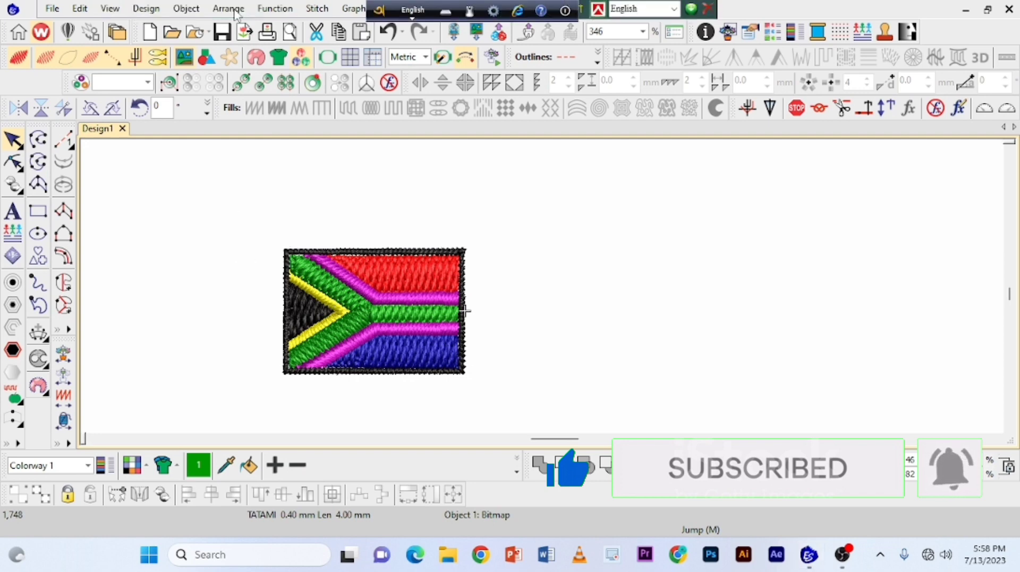
- Apply Auto Start & End with the start and end point at the centre of the design
click(196, 8)
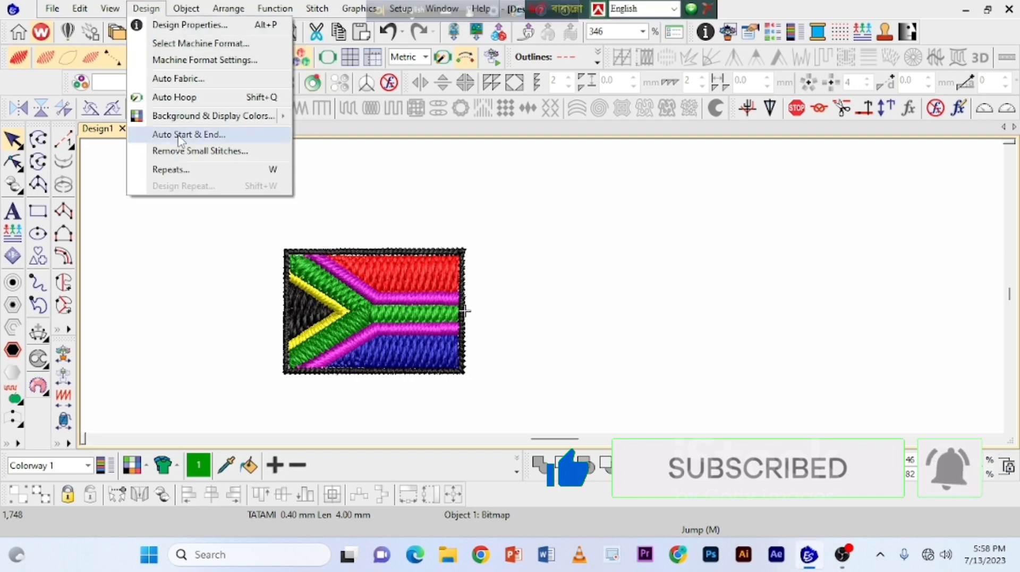
click(186, 134)
drag(527, 105, 645, 108)
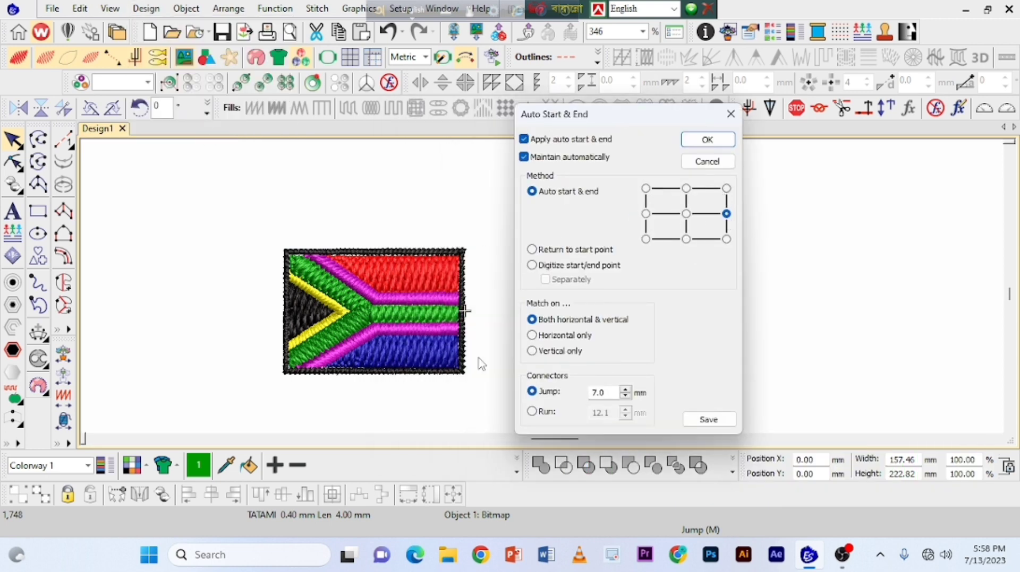
click(706, 140)
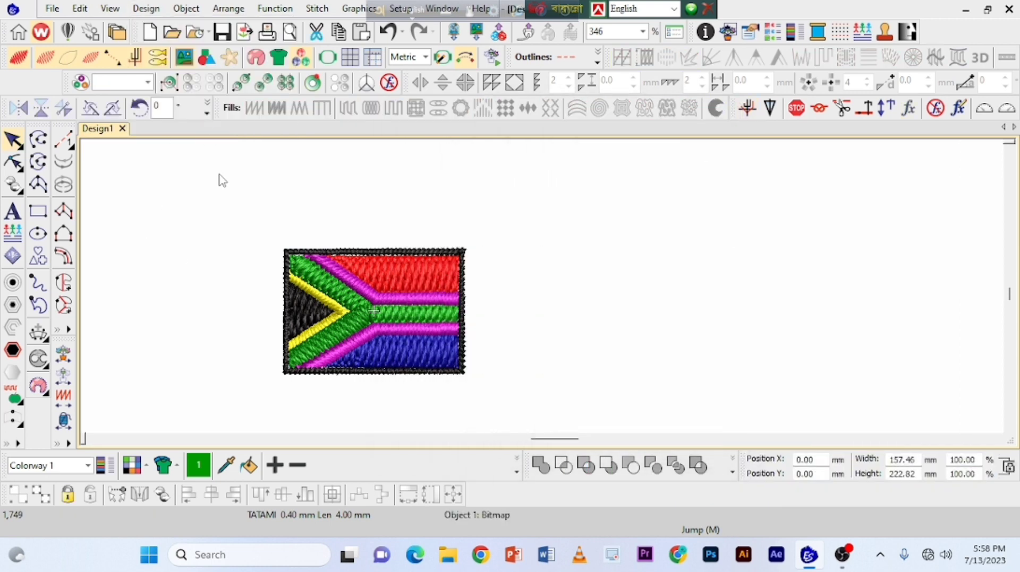
- Play the flag's stitching sequence in Stitch Player, with the speed raised to about 7080 s/m
click(109, 9)
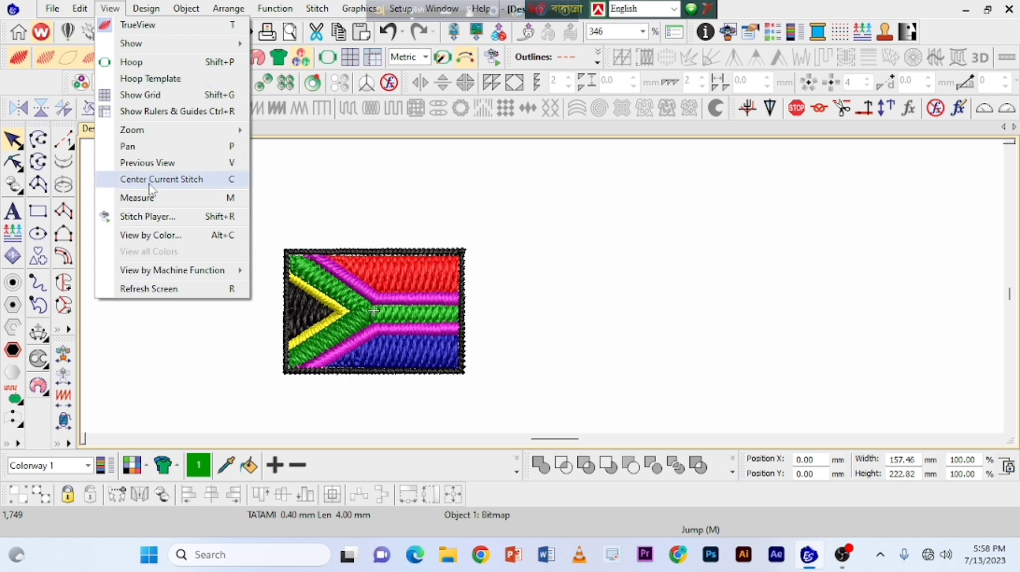
click(139, 217)
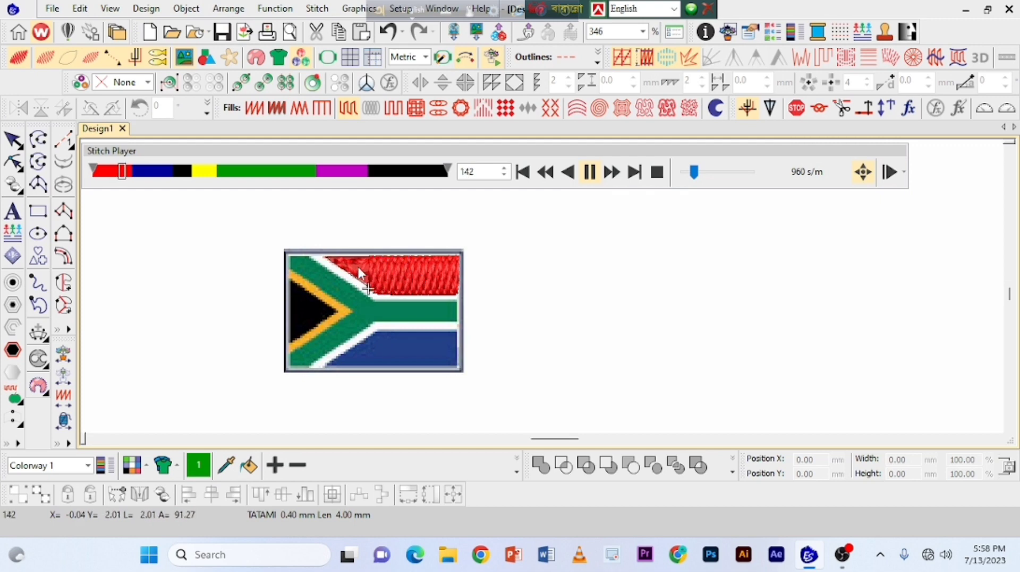
click(723, 172)
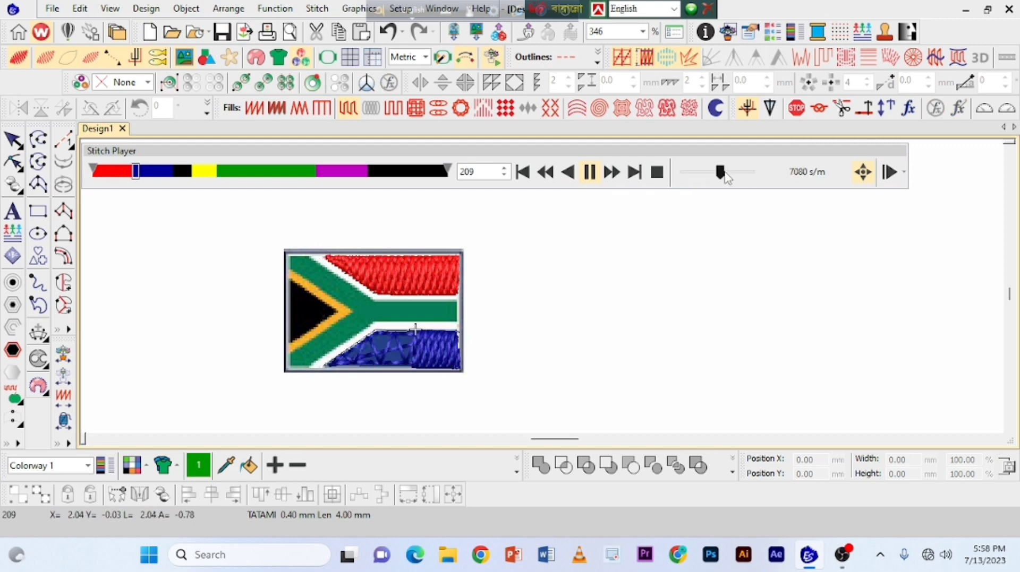